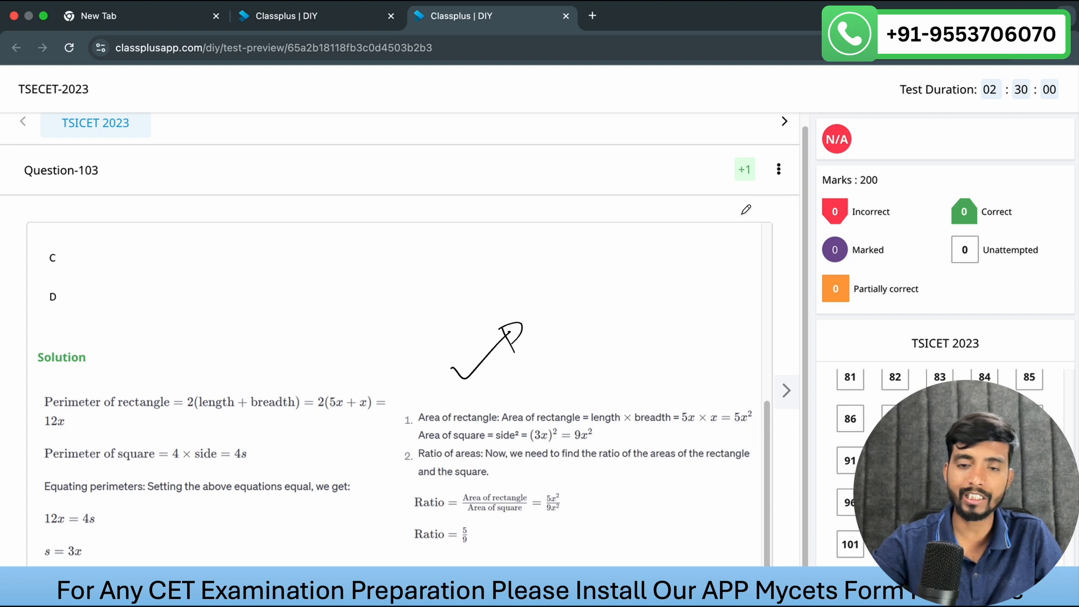
Handwrite "Time" and "199" above the Question-103 solution, underline both with arrows, circle the 199 and add a downward arrow below it
mouse_move(433, 266)
mouse_down()
mouse_move(433, 279)
mouse_move(461, 279)
mouse_move(452, 293)
mouse_move(475, 304)
mouse_move(427, 307)
mouse_move(464, 302)
mouse_up()
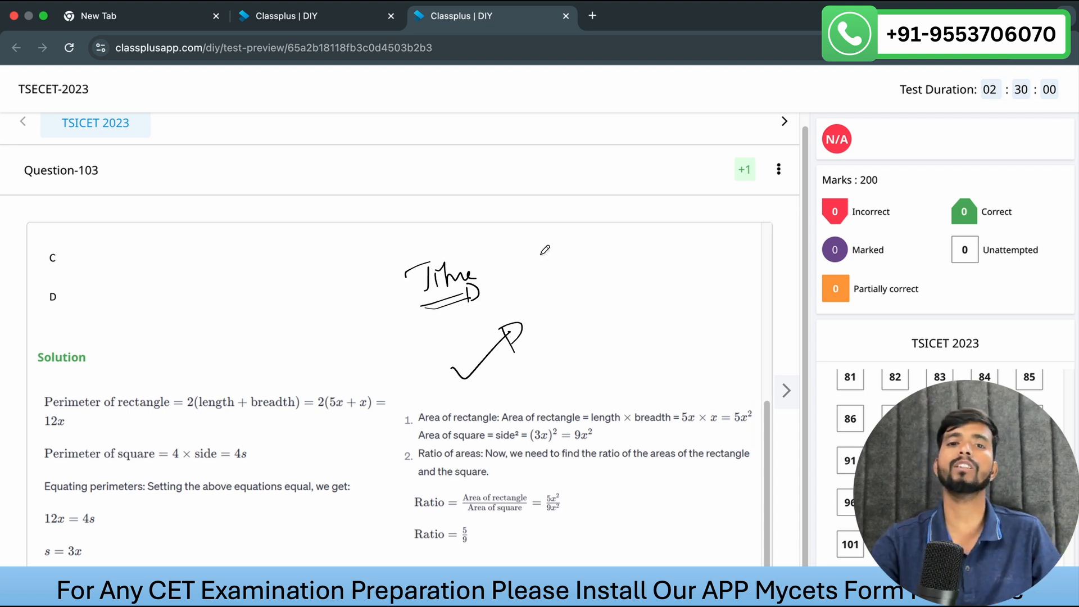
drag(572, 246, 573, 276)
mouse_move(591, 250)
mouse_down()
mouse_move(581, 258)
mouse_move(591, 279)
mouse_move(608, 281)
mouse_up()
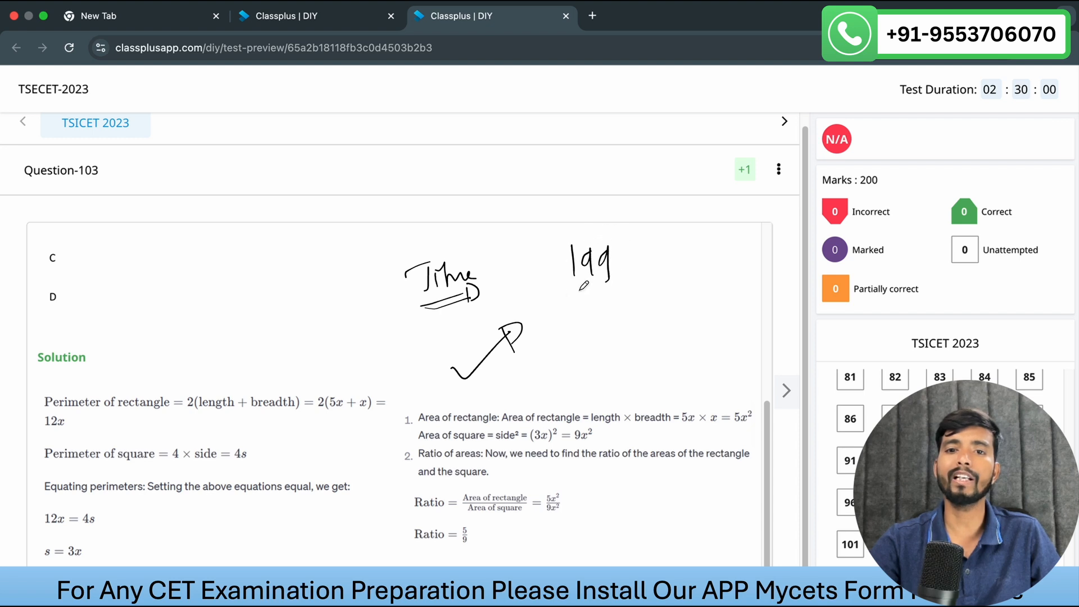
mouse_move(551, 304)
mouse_down()
mouse_move(636, 288)
mouse_move(641, 298)
mouse_up()
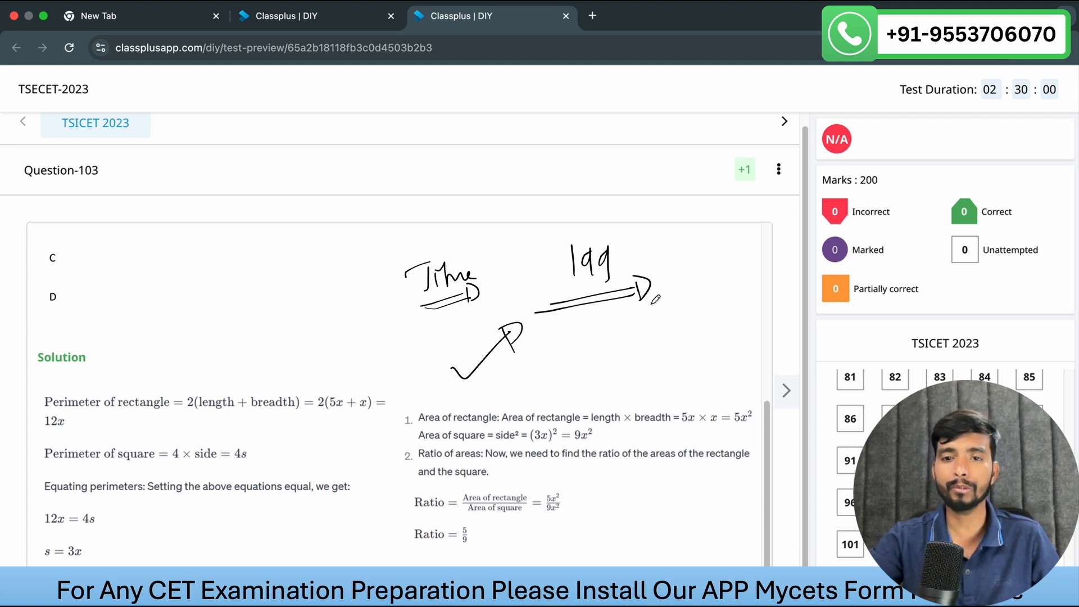
mouse_move(642, 233)
mouse_down()
mouse_move(540, 251)
mouse_move(702, 252)
mouse_move(584, 228)
mouse_up()
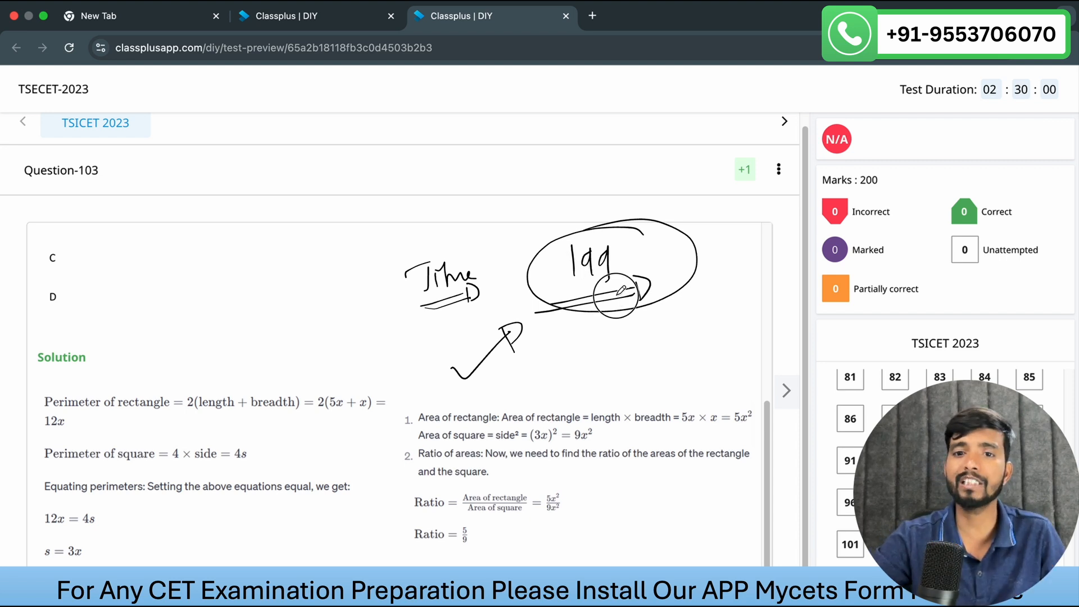
drag(616, 297, 618, 376)
drag(603, 354, 634, 350)
drag(572, 248, 573, 262)
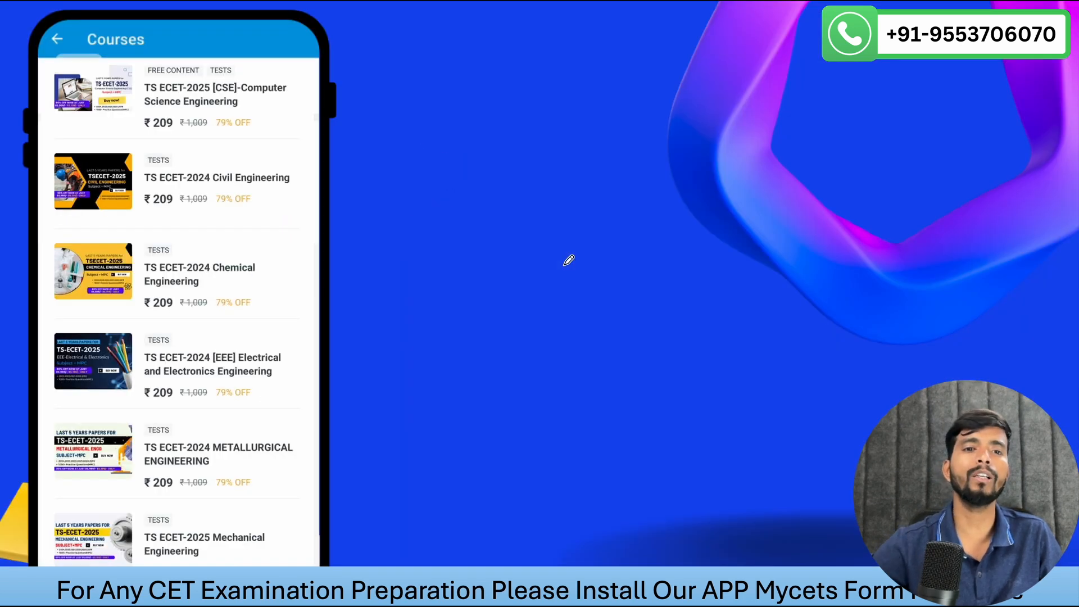
On the Courses slide, draw a bracket beside the course list, mark each TS ECET course with a pen stroke and add a downward arrow
mouse_move(369, 81)
mouse_down()
mouse_move(374, 73)
mouse_move(410, 277)
mouse_move(400, 389)
mouse_up()
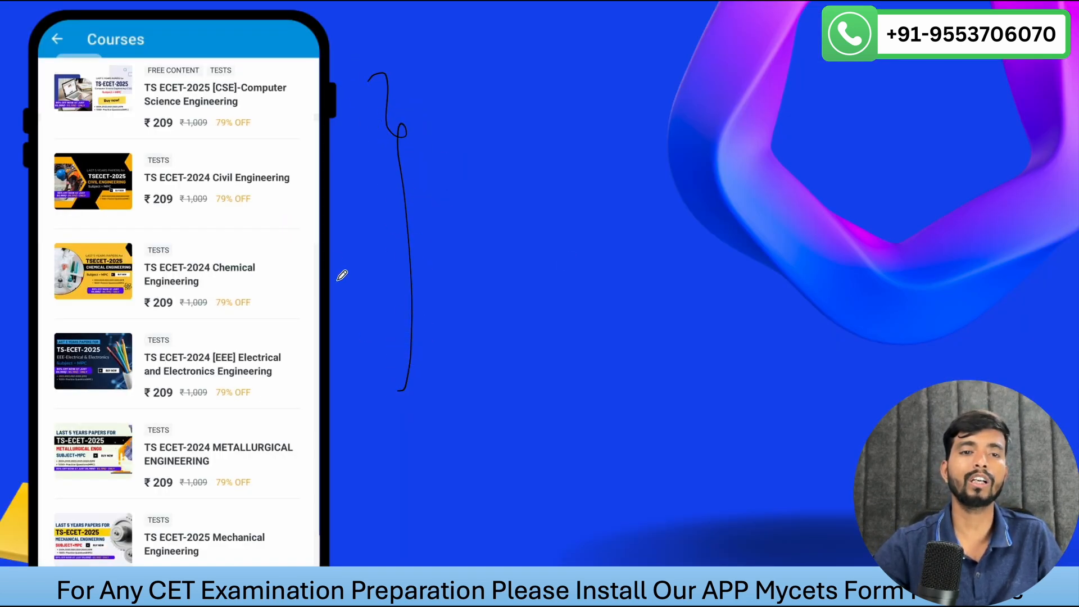
drag(360, 108, 285, 127)
drag(297, 192, 362, 175)
drag(361, 229, 292, 245)
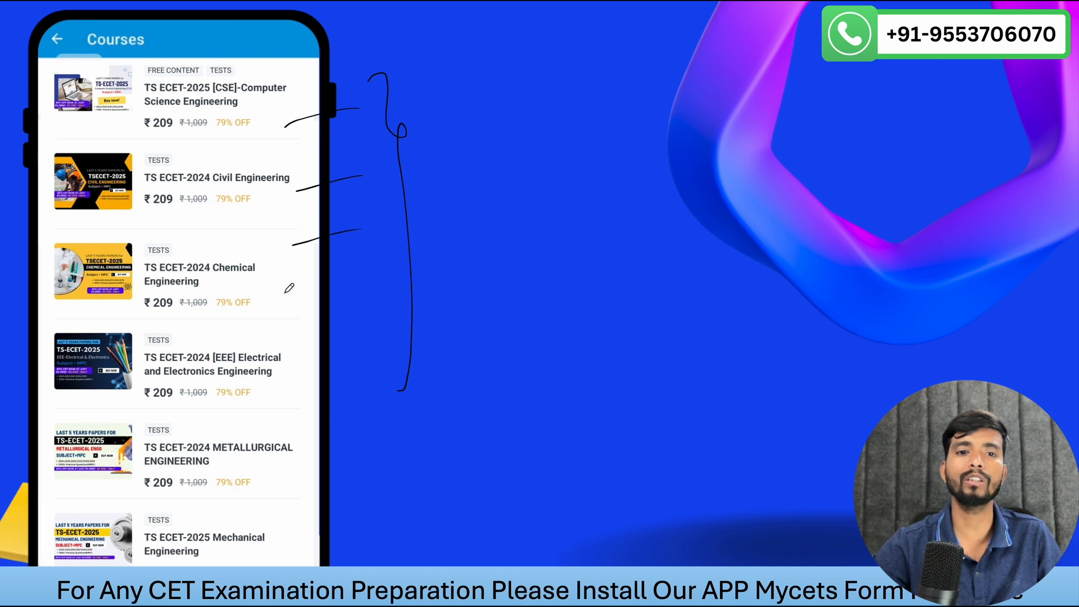
drag(351, 291, 276, 307)
drag(345, 397, 285, 409)
drag(296, 467, 361, 451)
drag(310, 520, 395, 488)
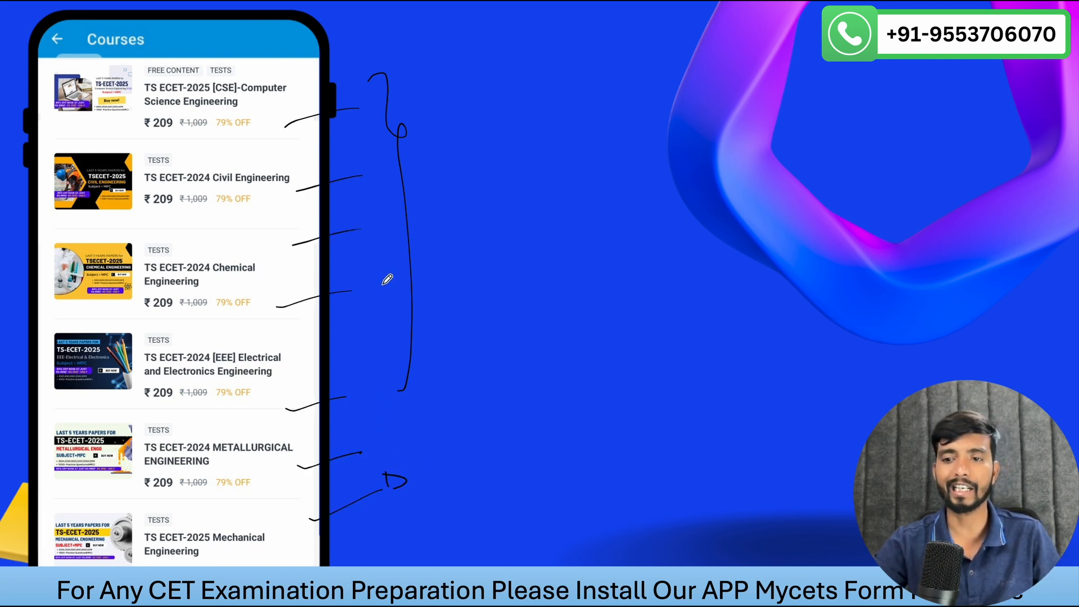
drag(563, 241, 572, 402)
mouse_move(547, 364)
mouse_down()
mouse_move(576, 418)
mouse_move(533, 357)
mouse_up()
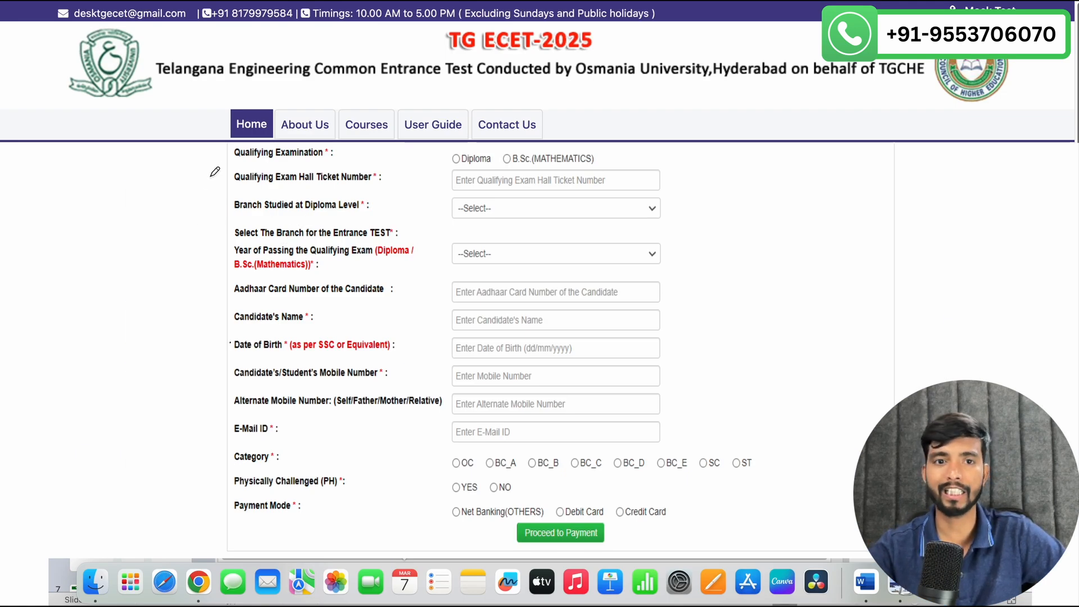
On the blank application form slide, tick Qualifying Examination, circle the Diploma and B.Sc. (Mathematics) options, and draw an arrow to the hall ticket number field
drag(220, 150, 256, 142)
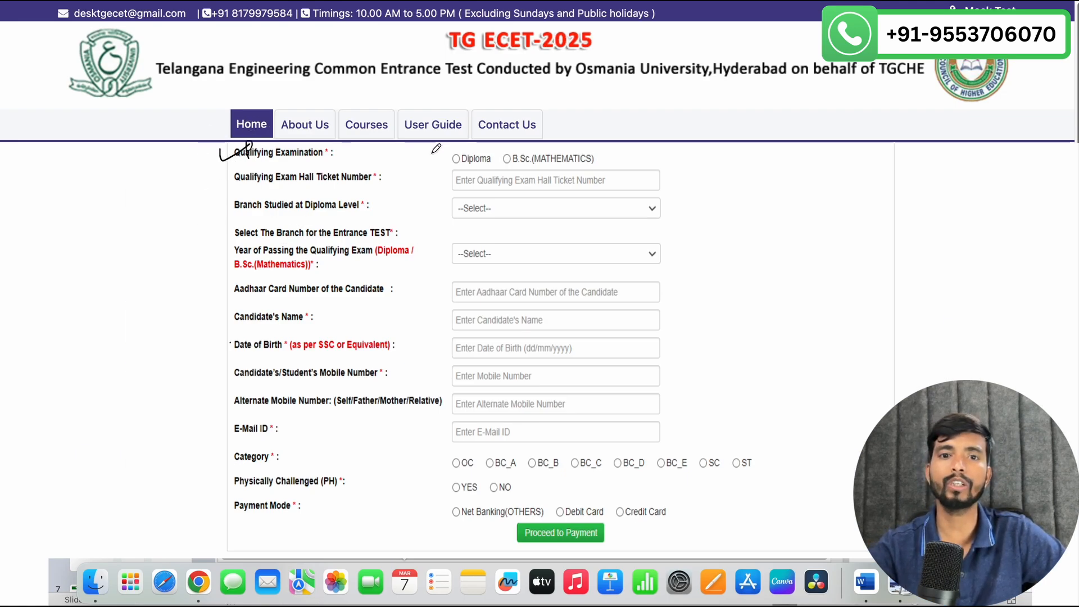
drag(448, 154, 494, 149)
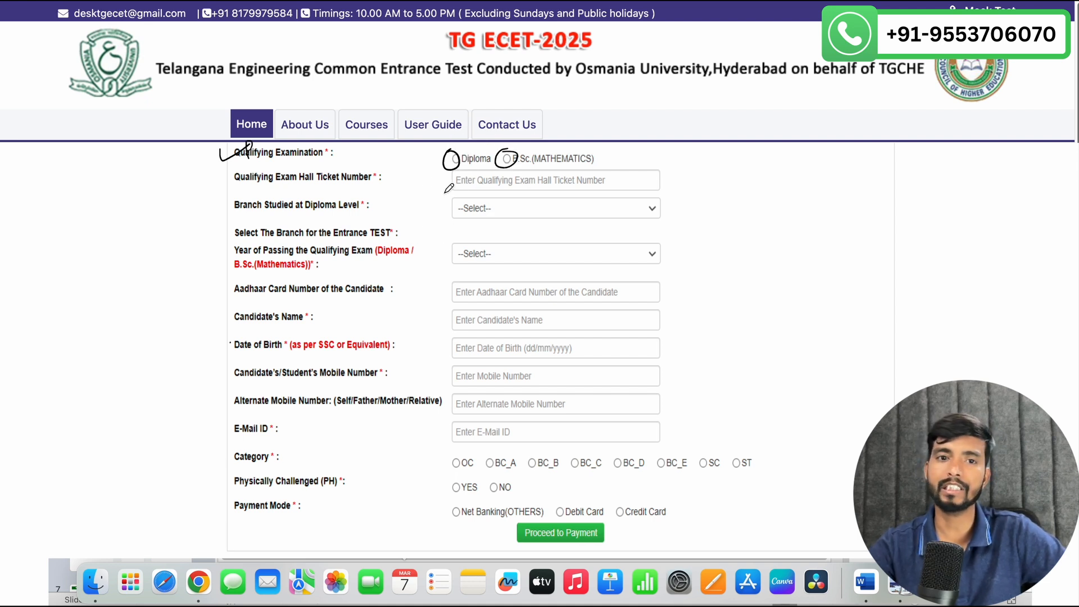
mouse_move(406, 175)
mouse_down()
mouse_move(451, 177)
mouse_move(450, 163)
mouse_move(464, 174)
mouse_move(456, 196)
mouse_up()
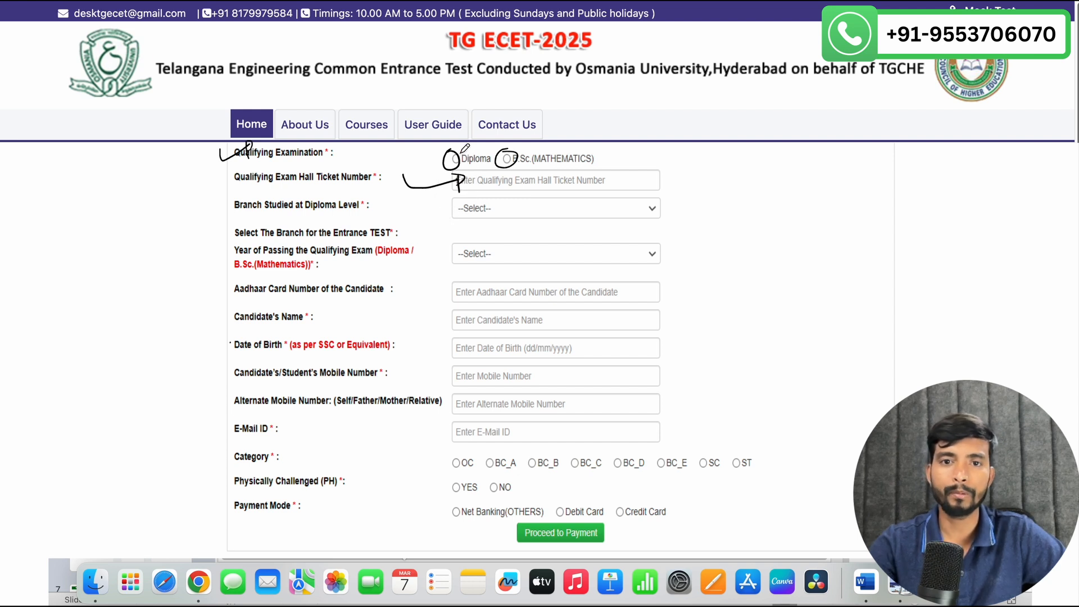
mouse_move(466, 148)
mouse_down()
mouse_move(444, 169)
mouse_move(457, 147)
mouse_up()
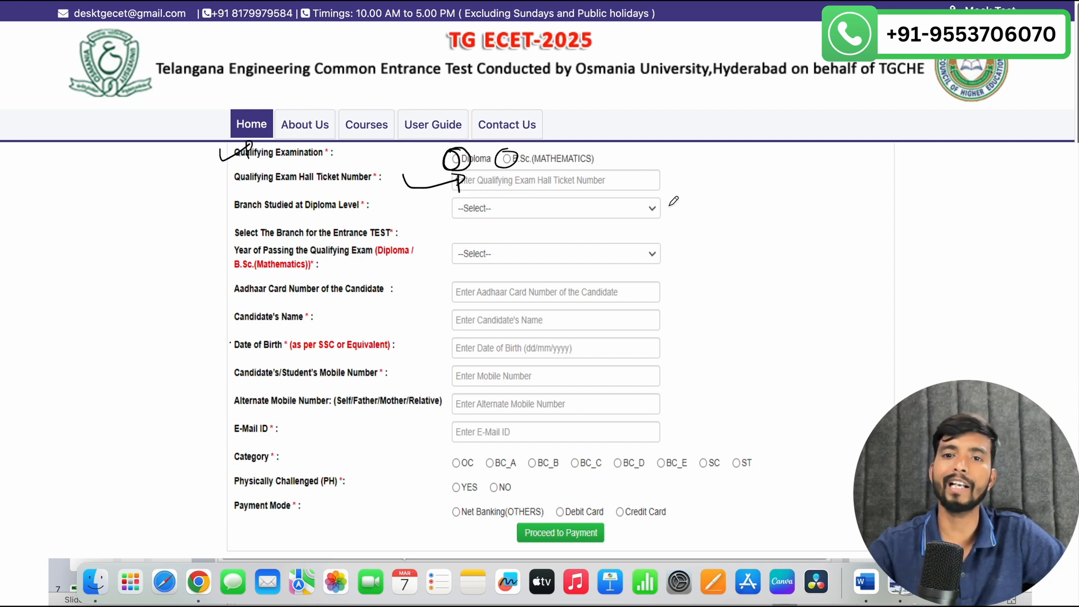
Draw arrows from the diploma branch dropdown to a circled handwritten note, and tick and circle the year of passing dropdown
mouse_move(664, 206)
mouse_down()
mouse_move(705, 192)
mouse_move(707, 209)
mouse_move(721, 198)
mouse_move(707, 219)
mouse_move(725, 188)
mouse_move(706, 193)
mouse_up()
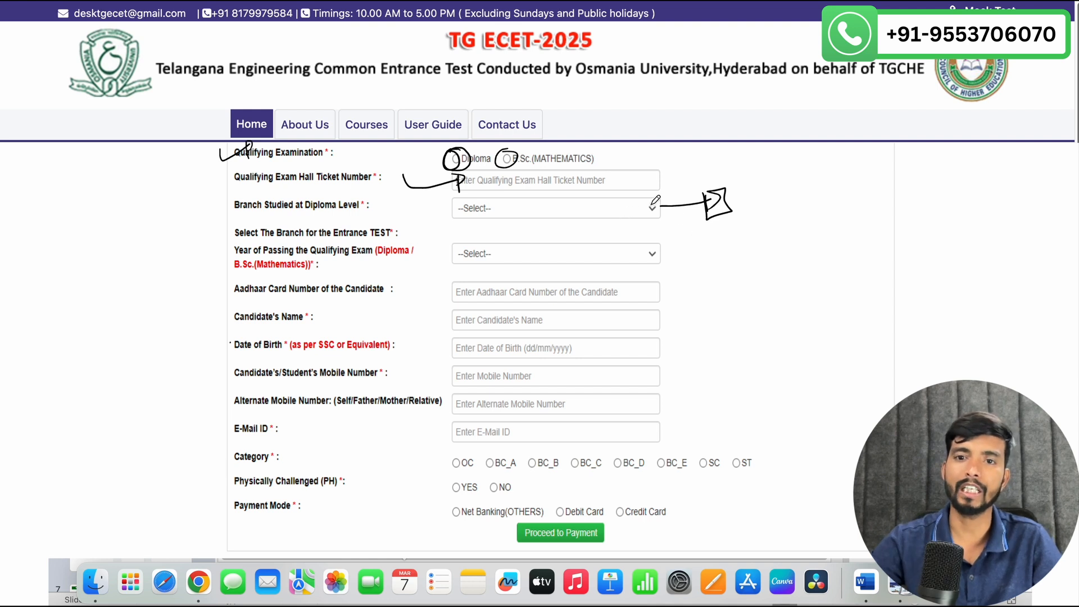
mouse_move(651, 198)
mouse_down()
mouse_move(660, 210)
mouse_move(703, 183)
mouse_up()
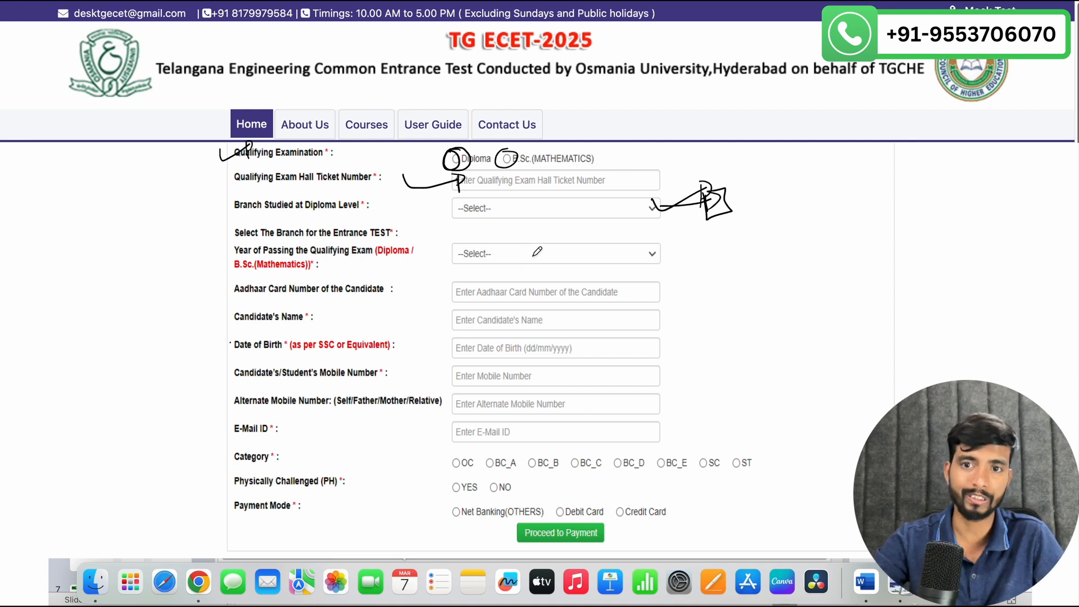
click(667, 205)
mouse_move(669, 203)
mouse_down()
mouse_move(814, 201)
mouse_move(799, 213)
mouse_move(878, 203)
mouse_move(864, 215)
mouse_up()
drag(826, 222, 865, 221)
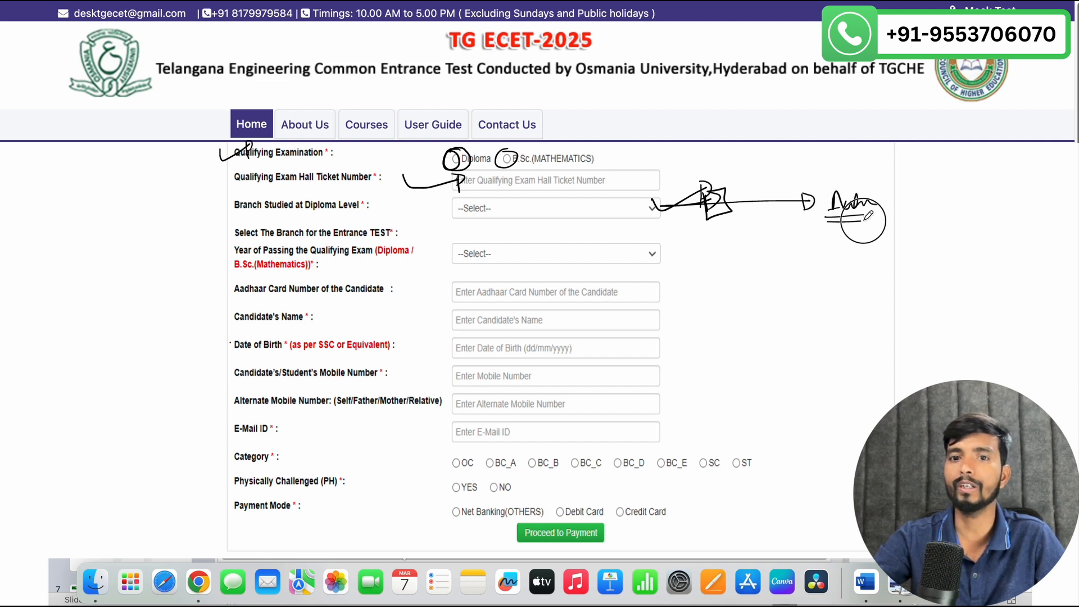
drag(663, 256, 683, 255)
mouse_move(684, 247)
mouse_down()
mouse_move(683, 263)
mouse_move(660, 252)
mouse_move(717, 248)
mouse_move(691, 259)
mouse_move(717, 249)
mouse_move(642, 250)
mouse_move(681, 240)
mouse_up()
mouse_move(873, 179)
mouse_down()
mouse_move(857, 179)
mouse_move(872, 230)
mouse_move(832, 182)
mouse_up()
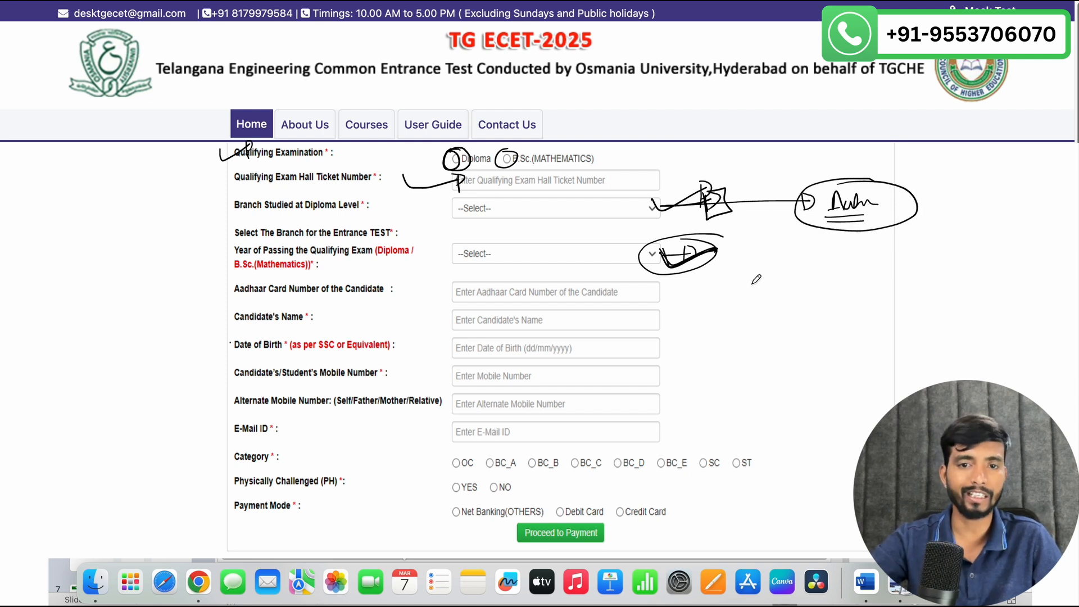
Draw arrows beside the Aadhaar number, candidate's name, date of birth, both mobile number fields and the E-Mail ID field
mouse_move(661, 294)
mouse_down()
mouse_move(718, 287)
mouse_move(665, 299)
mouse_move(731, 313)
mouse_move(719, 322)
mouse_up()
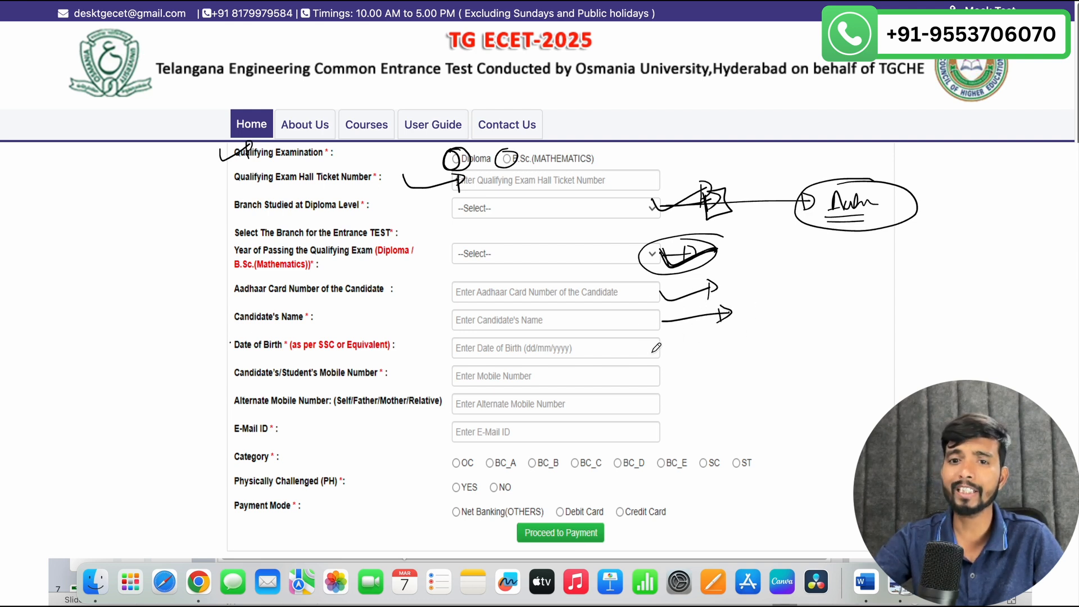
mouse_move(655, 353)
mouse_down()
mouse_move(725, 343)
mouse_move(718, 350)
mouse_up()
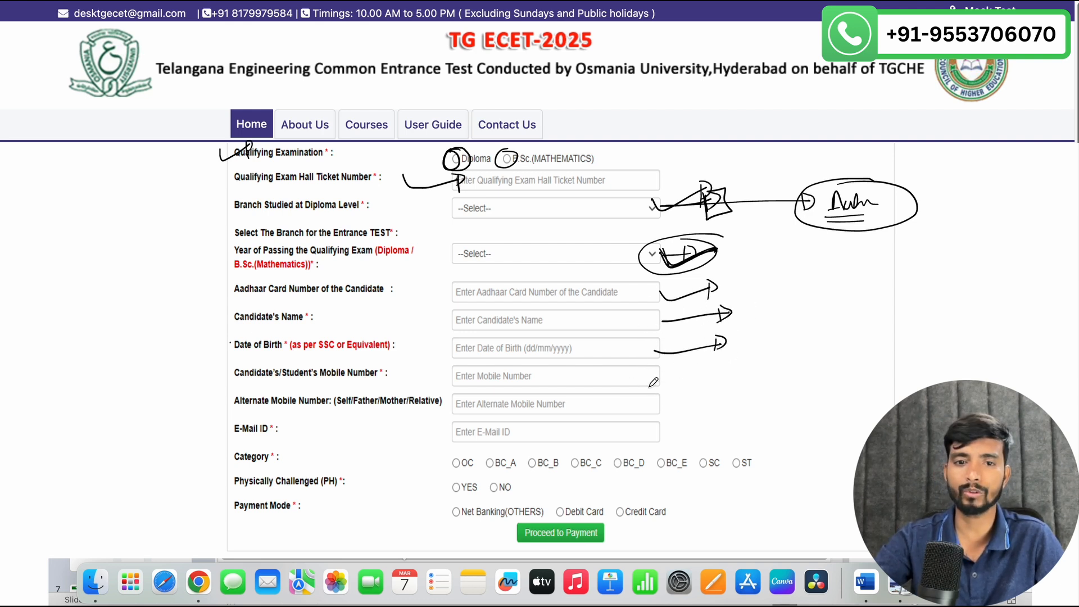
mouse_move(651, 379)
mouse_down()
mouse_move(697, 370)
mouse_move(663, 405)
mouse_move(709, 401)
mouse_move(705, 411)
mouse_up()
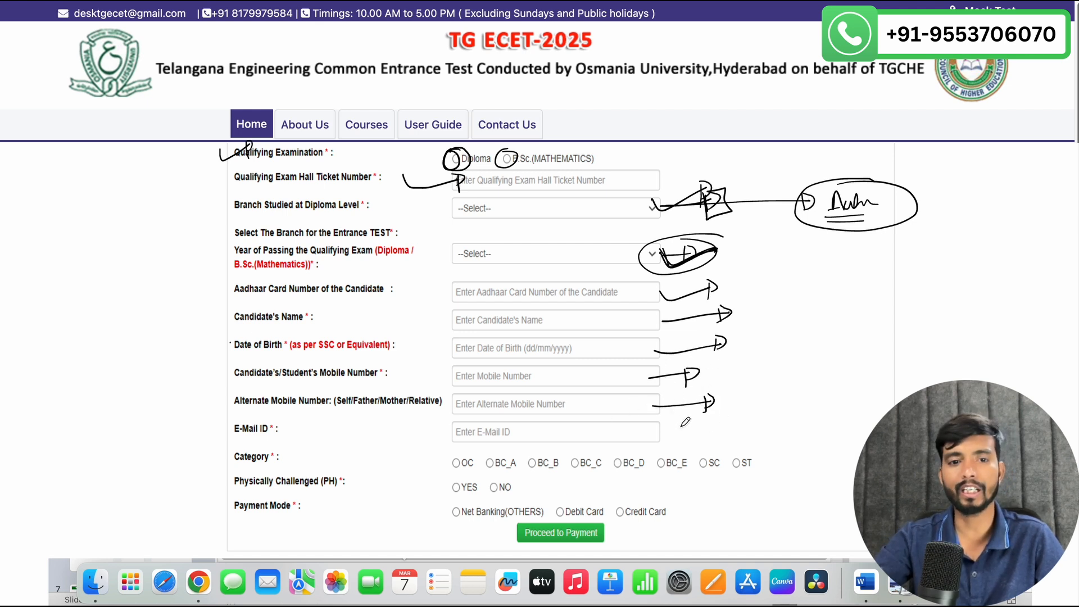
mouse_move(634, 437)
mouse_down()
mouse_move(704, 427)
mouse_move(698, 435)
mouse_up()
Bracket the Category options with pen braces, tick OC, SC and ST, and underline BC_A through BC_D
mouse_move(438, 453)
mouse_down()
mouse_move(422, 478)
mouse_move(440, 506)
mouse_up()
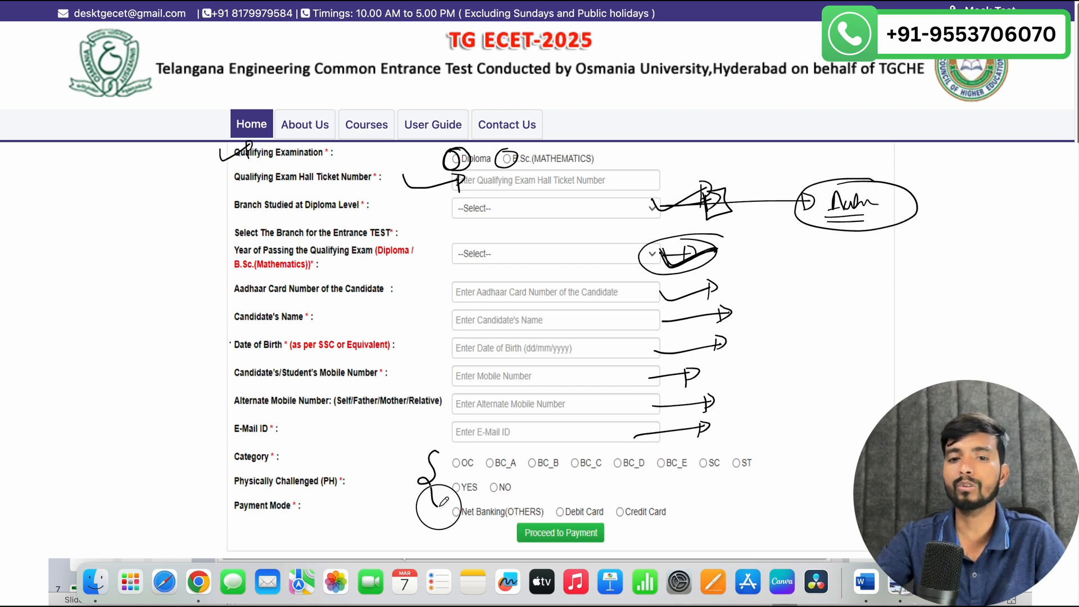
drag(751, 449, 747, 490)
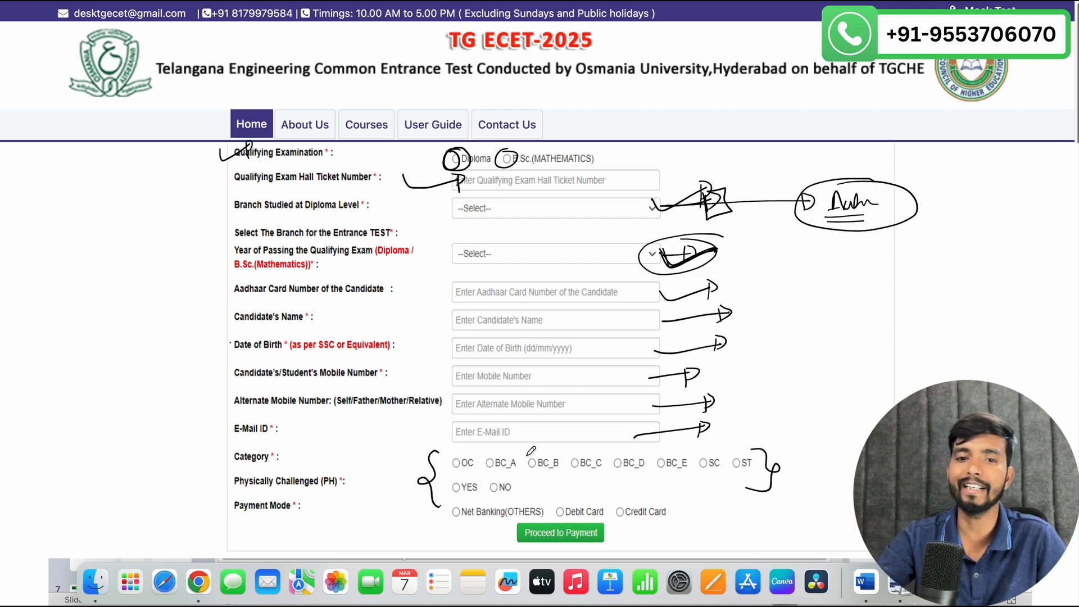
mouse_move(449, 461)
mouse_down()
mouse_move(477, 442)
mouse_move(649, 467)
mouse_up()
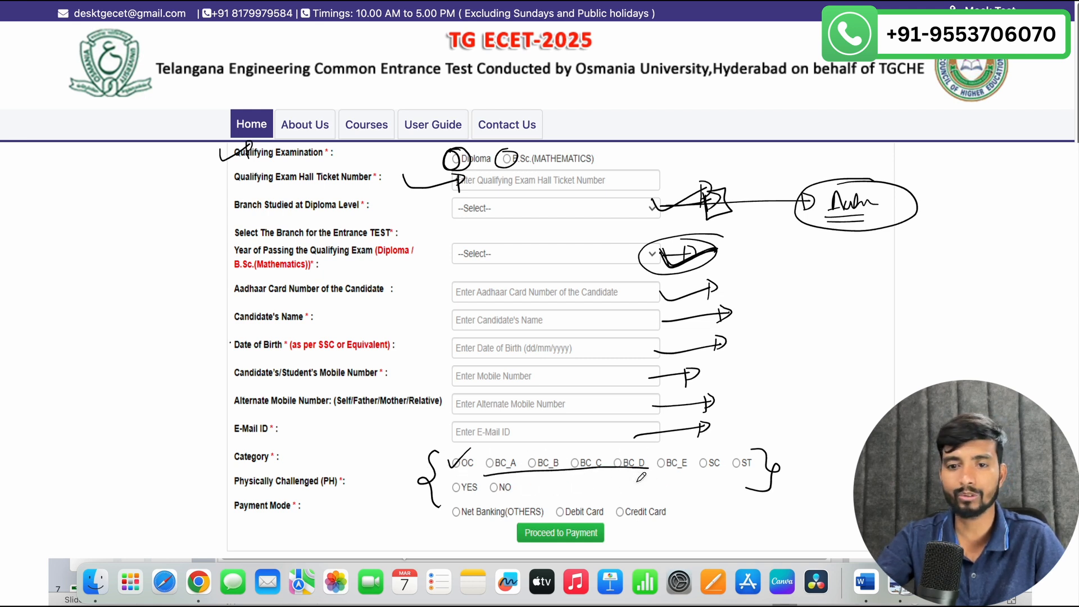
drag(707, 453, 760, 445)
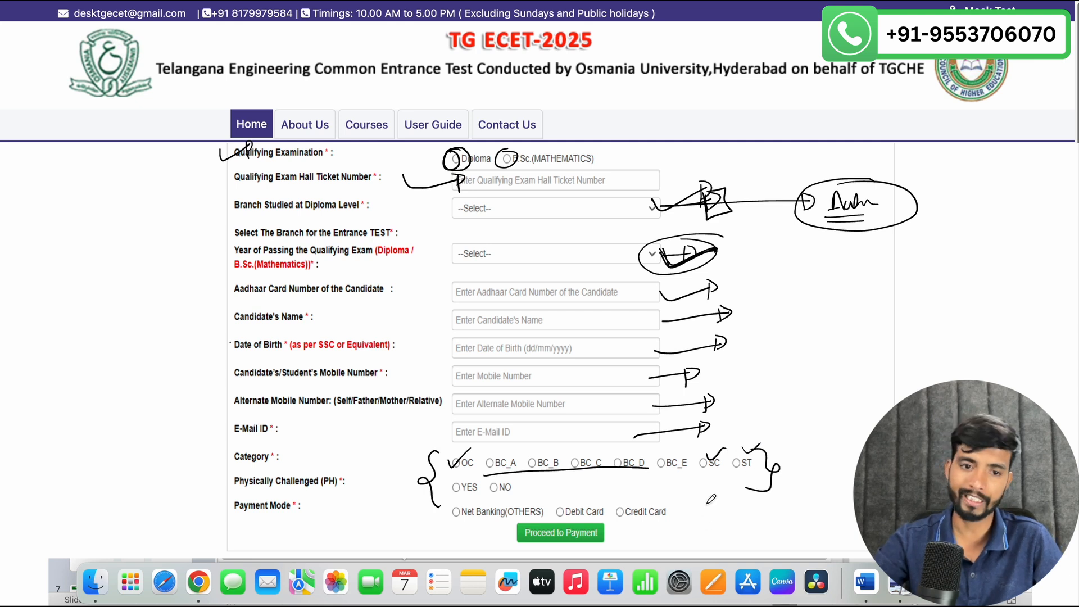
Box the Physically Challenged options and circle NO, bracket and tick the three payment modes, and draw an arrow beside Proceed to Payment
mouse_move(450, 477)
mouse_down()
mouse_move(472, 497)
mouse_move(528, 475)
mouse_move(444, 482)
mouse_up()
drag(517, 485, 541, 479)
mouse_move(538, 476)
mouse_down()
mouse_move(493, 496)
mouse_move(491, 481)
mouse_move(436, 529)
mouse_move(458, 538)
mouse_up()
drag(586, 493, 674, 483)
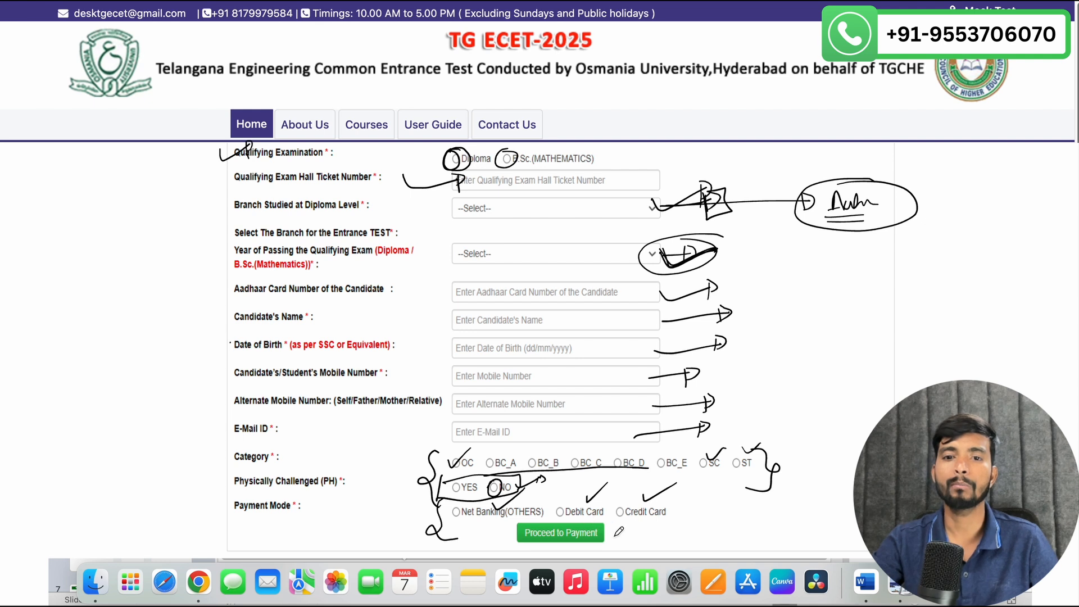
drag(614, 536, 663, 520)
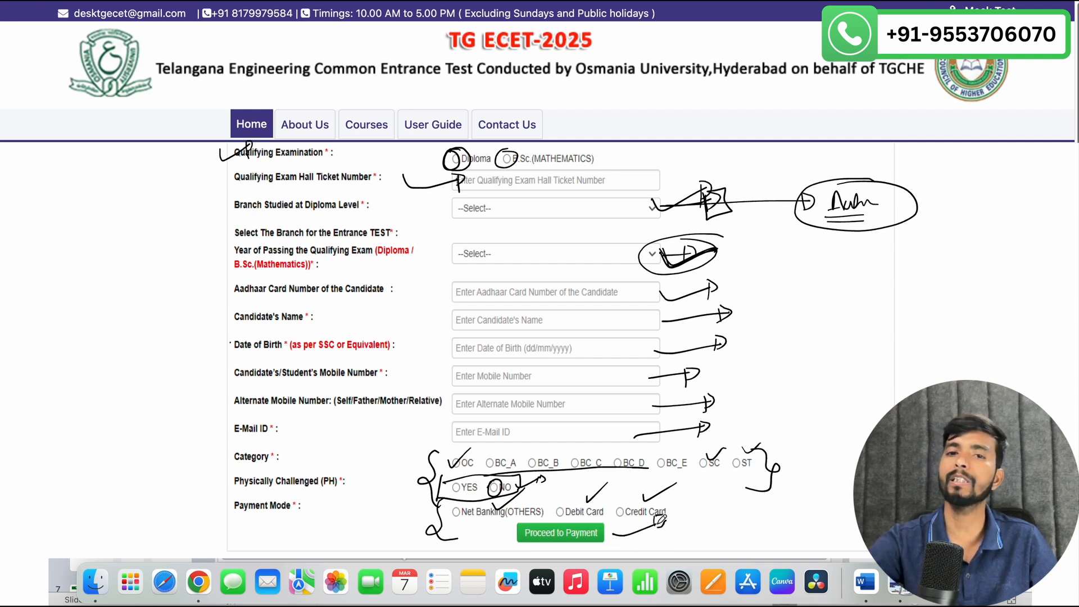
Advance two slides to the Paytm payment page and draw a tick-shaped arrow beside the mobile number field
key(Right)
key(Right)
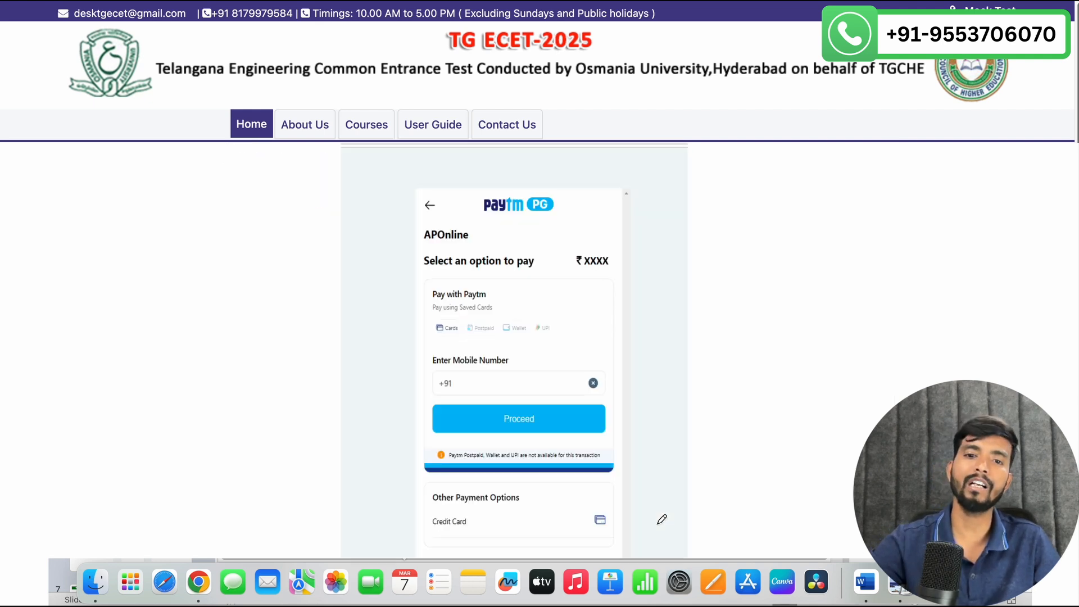
mouse_move(646, 383)
mouse_down()
mouse_move(695, 366)
mouse_move(691, 381)
mouse_up()
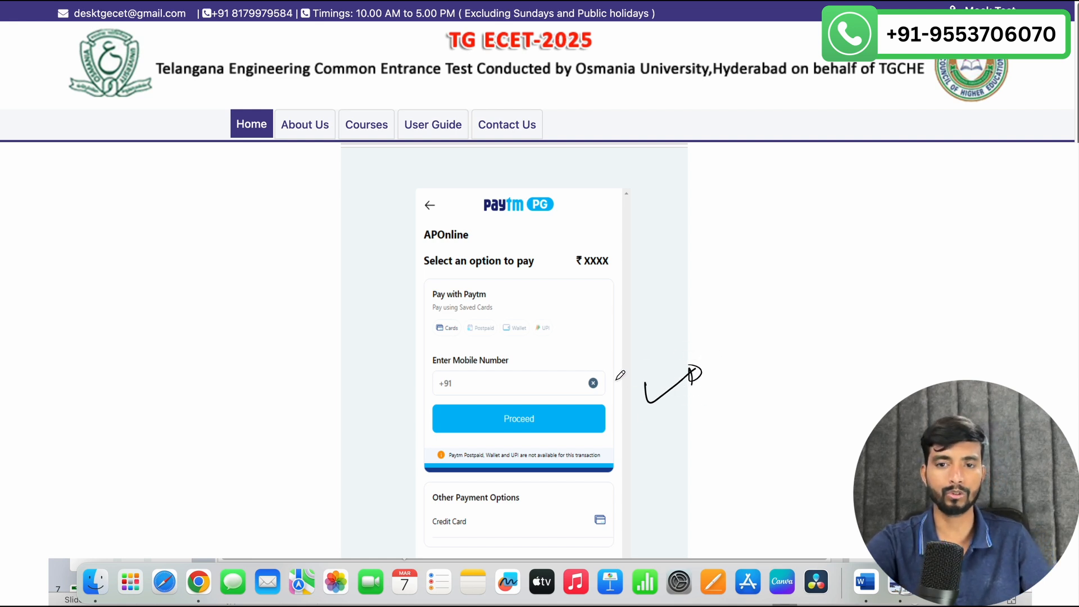
Advance to the payment confirmation slide, underline the payment reference ID with an arrow, and tick the successful payment line
key(Right)
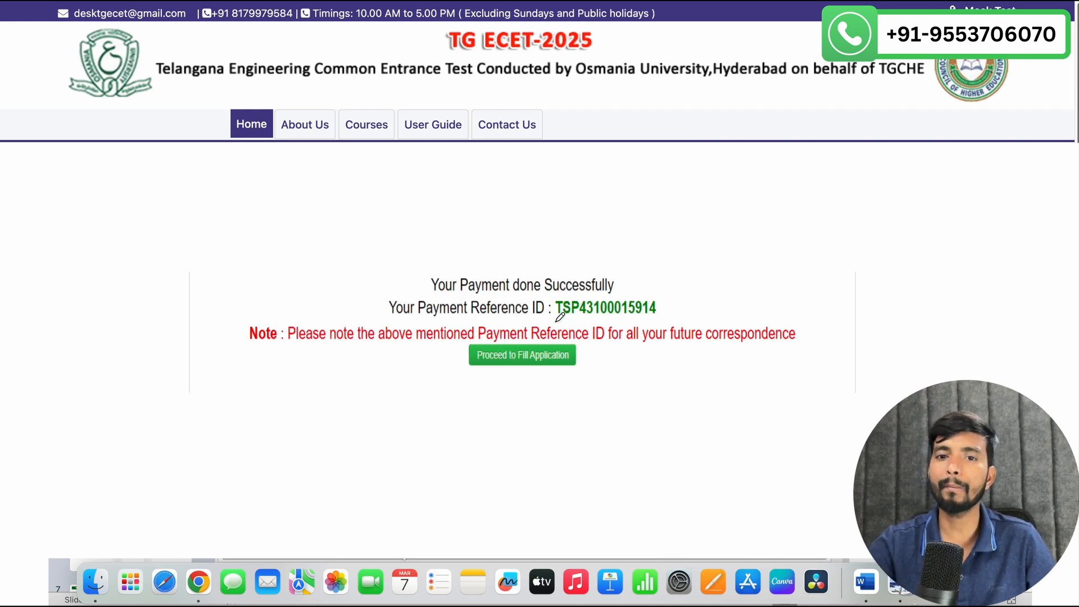
drag(554, 323, 683, 317)
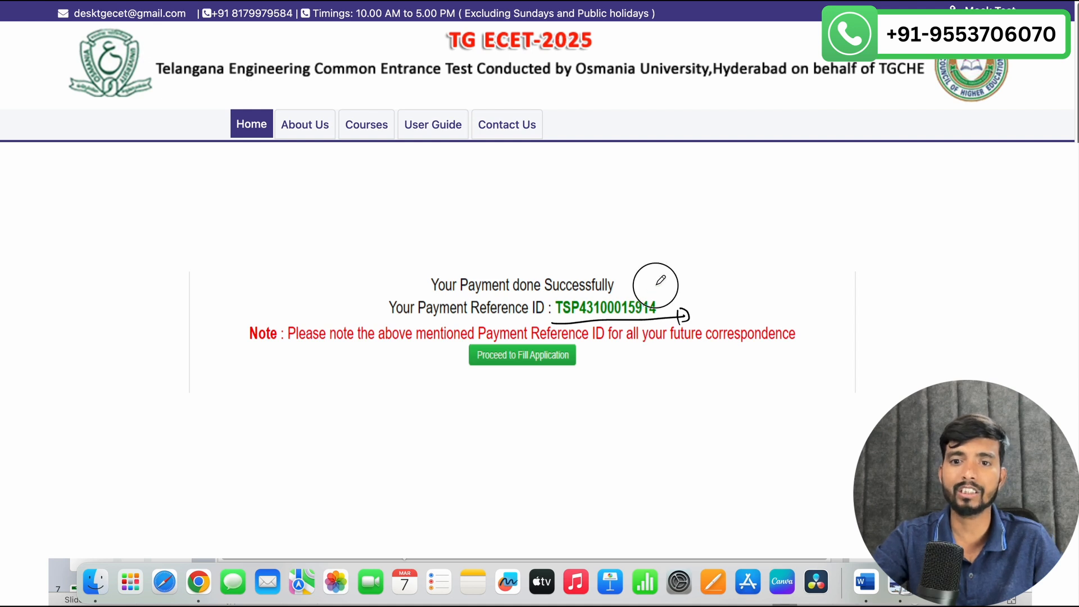
mouse_move(657, 286)
mouse_down()
mouse_move(695, 269)
mouse_move(695, 288)
mouse_up()
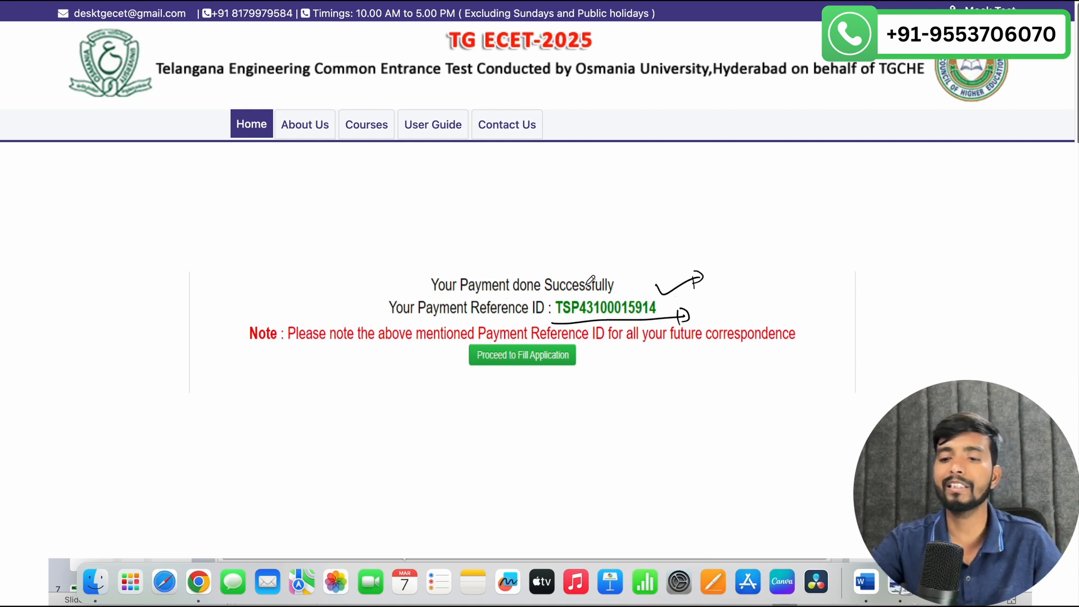
Go back two slides to review the filled-in sample application form, and return to the payment confirmation slide
key(Left)
key(Left)
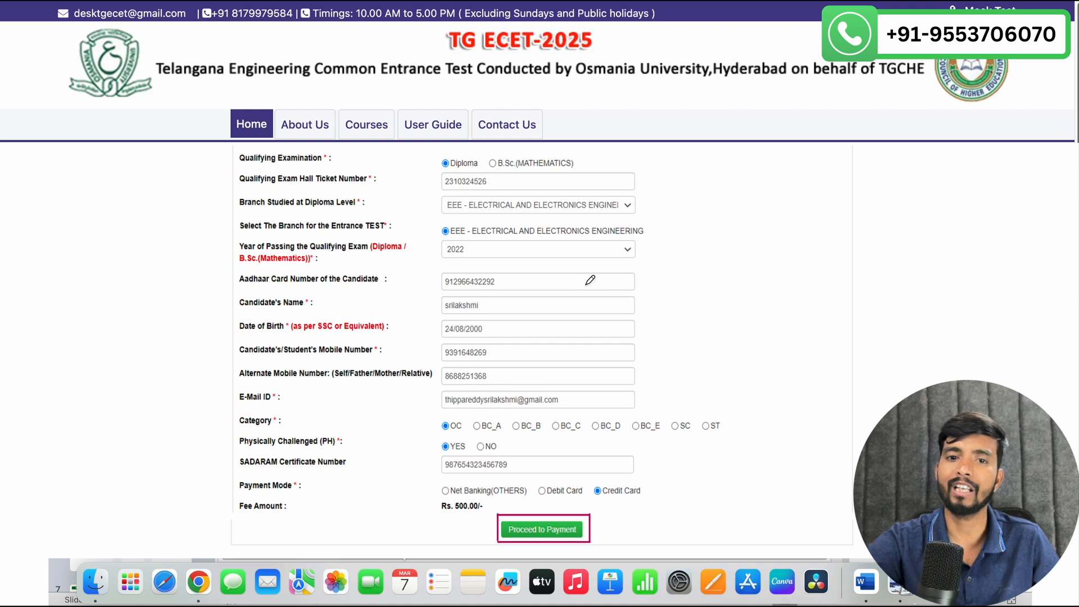
key(Right)
key(Right)
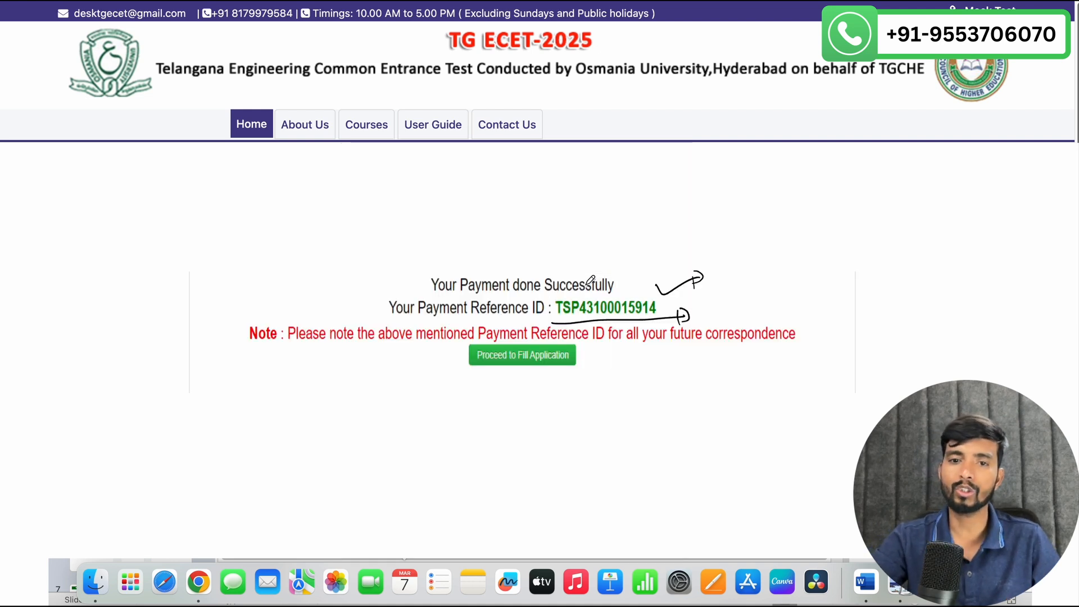
Draw a tick-shaped arrow beside the reference ID note, box the Proceed to Fill Application button and point an arrow away from it
mouse_move(672, 330)
mouse_down()
mouse_move(724, 292)
mouse_move(723, 318)
mouse_up()
mouse_move(457, 359)
mouse_down()
mouse_move(457, 348)
mouse_move(579, 378)
mouse_move(607, 335)
mouse_move(473, 333)
mouse_up()
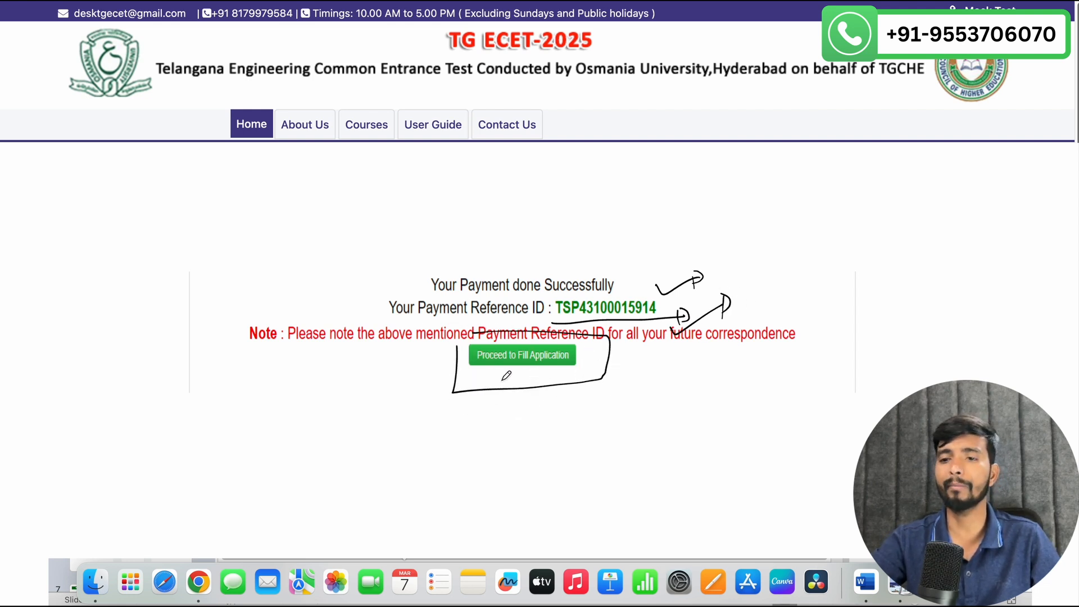
mouse_move(598, 368)
mouse_down()
mouse_move(680, 374)
mouse_move(658, 370)
mouse_up()
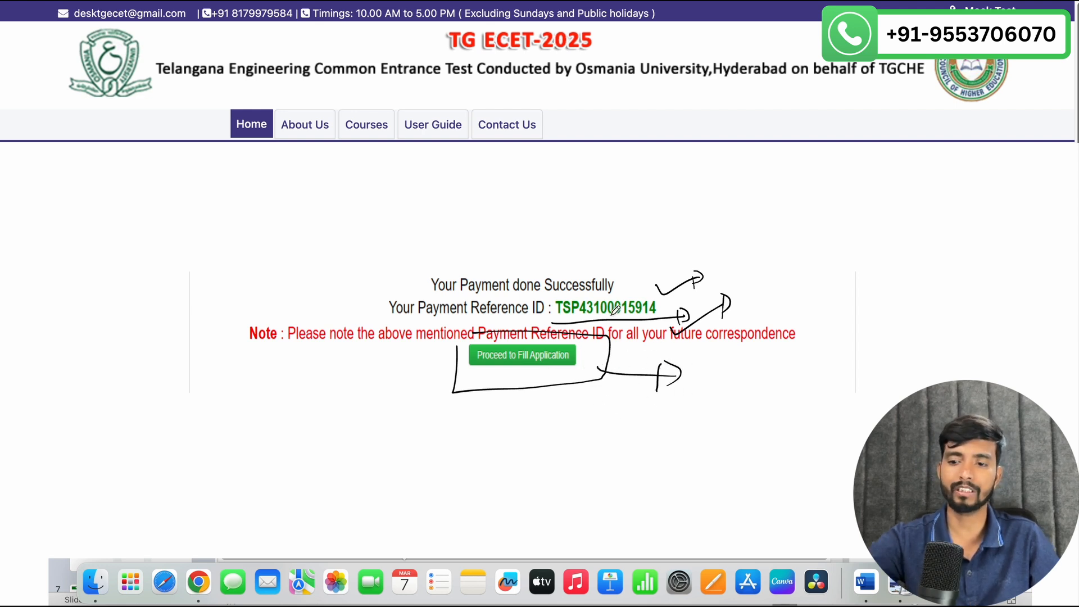
Advance past the payment status slide to the home page slide, tick Know Your Payment Status and underline STEP 2: Fill The Application Form
key(Right)
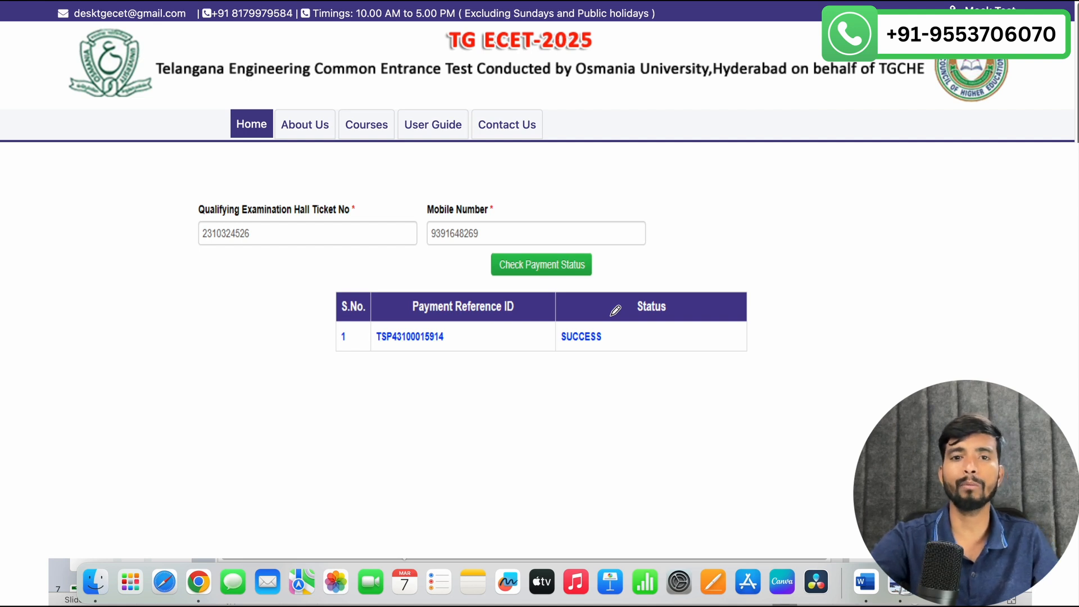
key(Right)
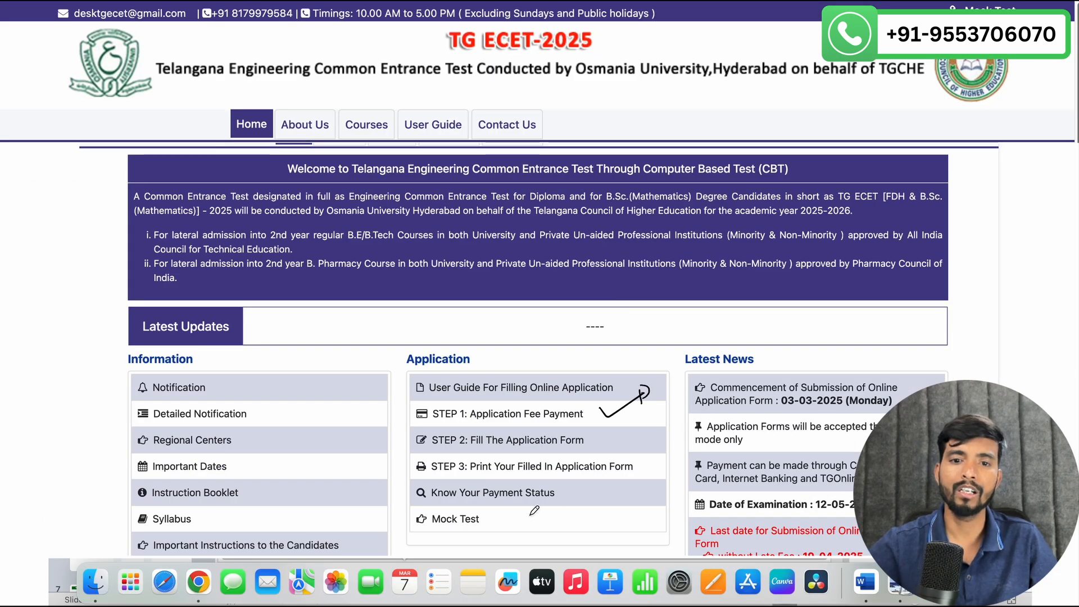
mouse_move(564, 495)
mouse_down()
mouse_move(566, 508)
mouse_move(601, 497)
mouse_up()
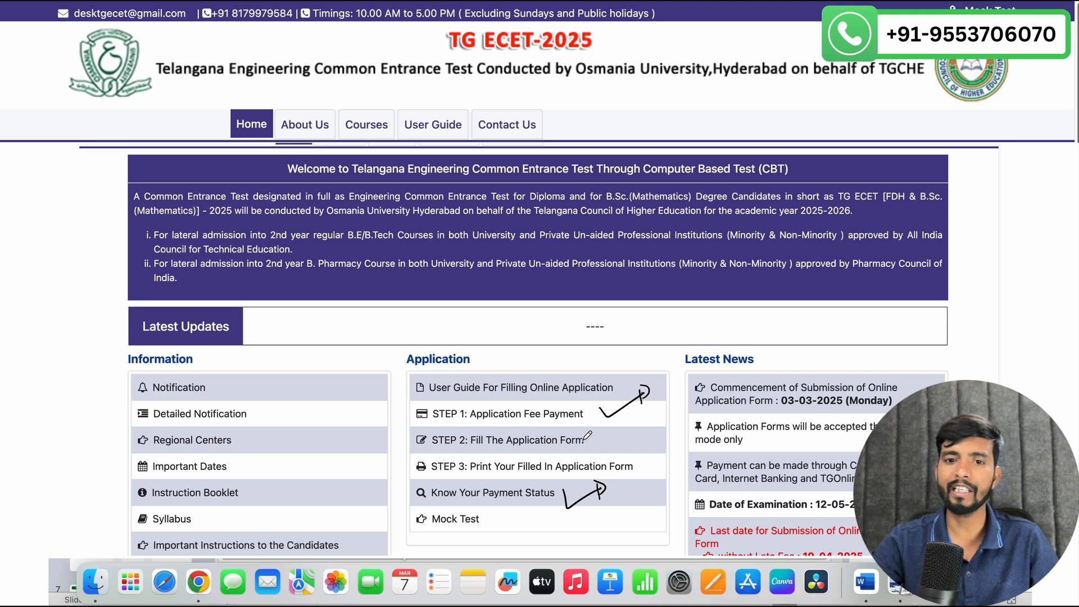
drag(470, 453, 608, 448)
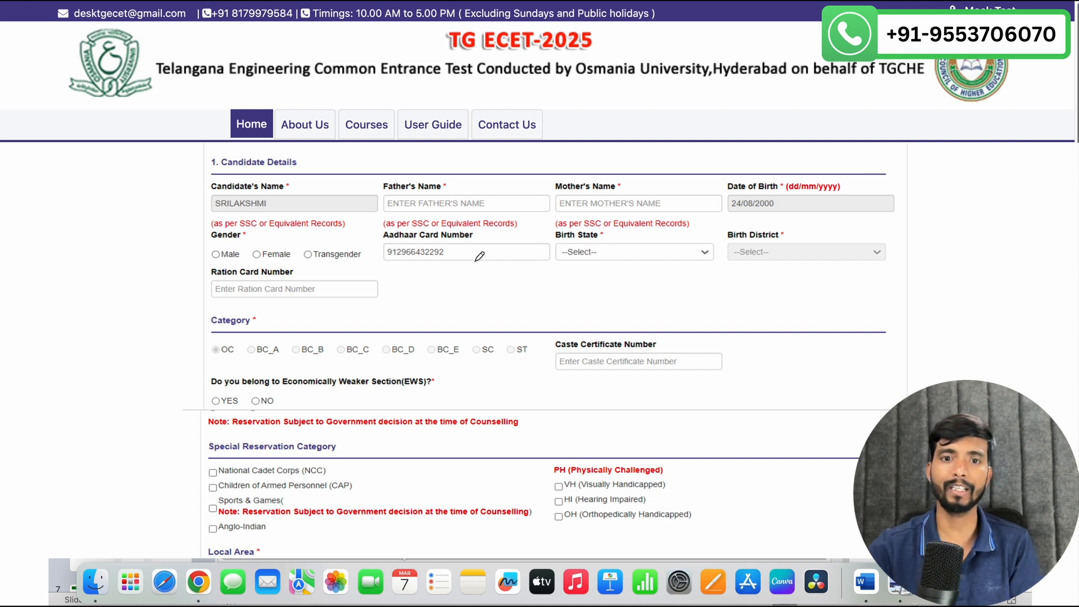
On the Candidate Details form, tick the parents' name and ration card fields, circle Male, and draw arrows at Aadhaar Card Number, Birth State and Birth District
drag(495, 184, 527, 181)
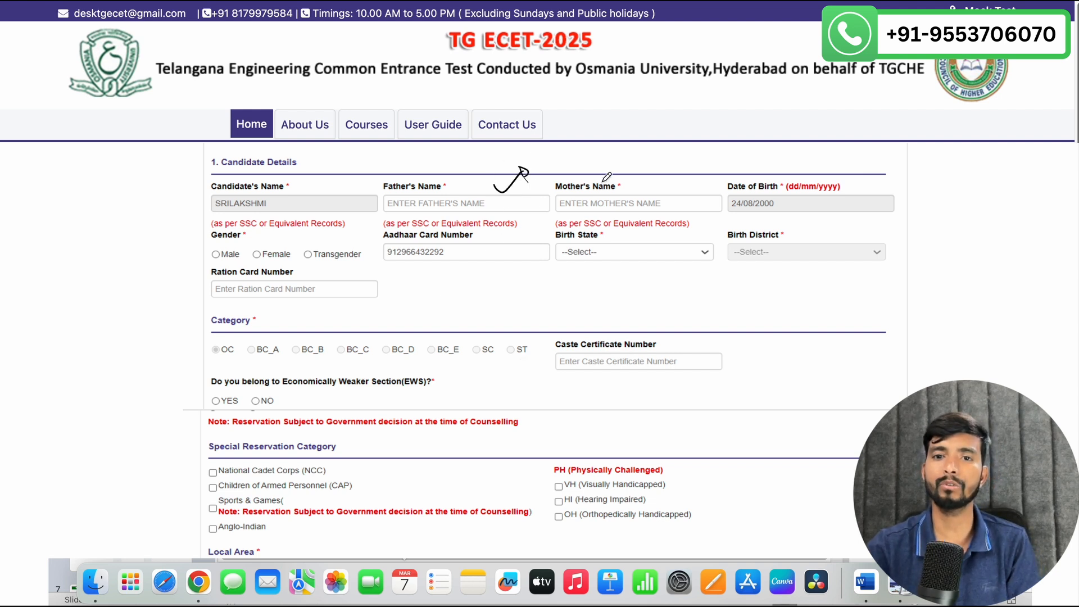
mouse_move(608, 181)
mouse_down()
mouse_move(633, 168)
mouse_move(641, 179)
mouse_up()
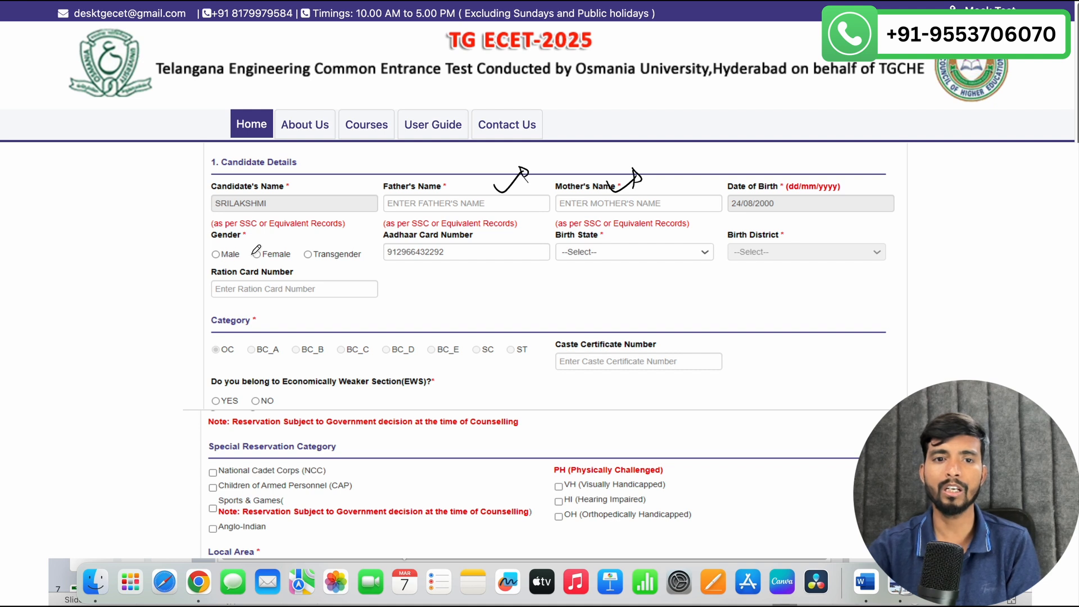
mouse_move(223, 251)
mouse_down()
mouse_move(206, 252)
mouse_move(211, 262)
mouse_up()
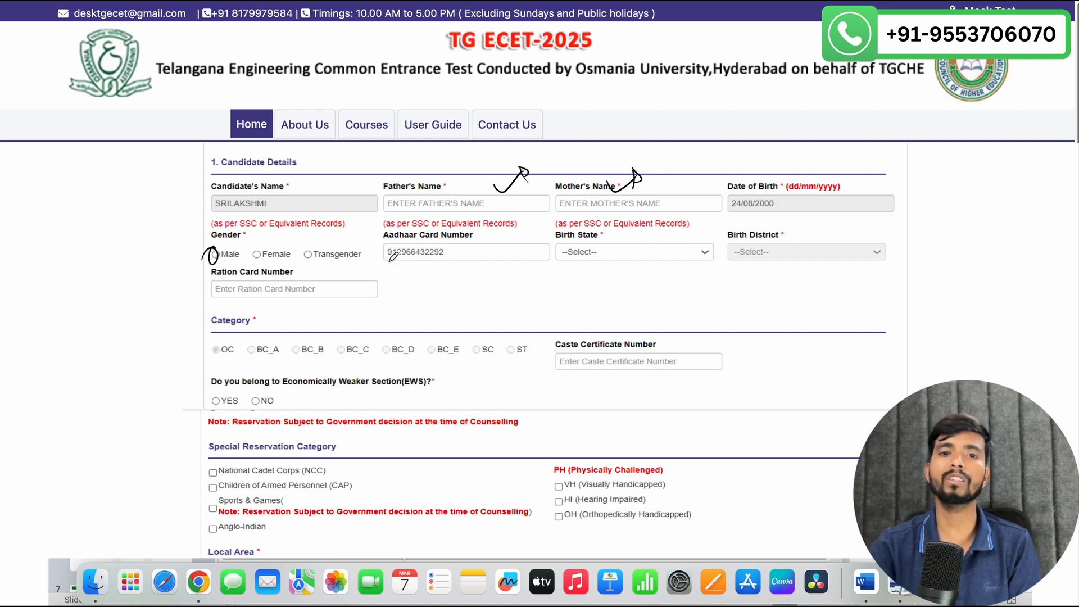
mouse_move(376, 271)
mouse_down()
mouse_move(462, 270)
mouse_move(448, 281)
mouse_up()
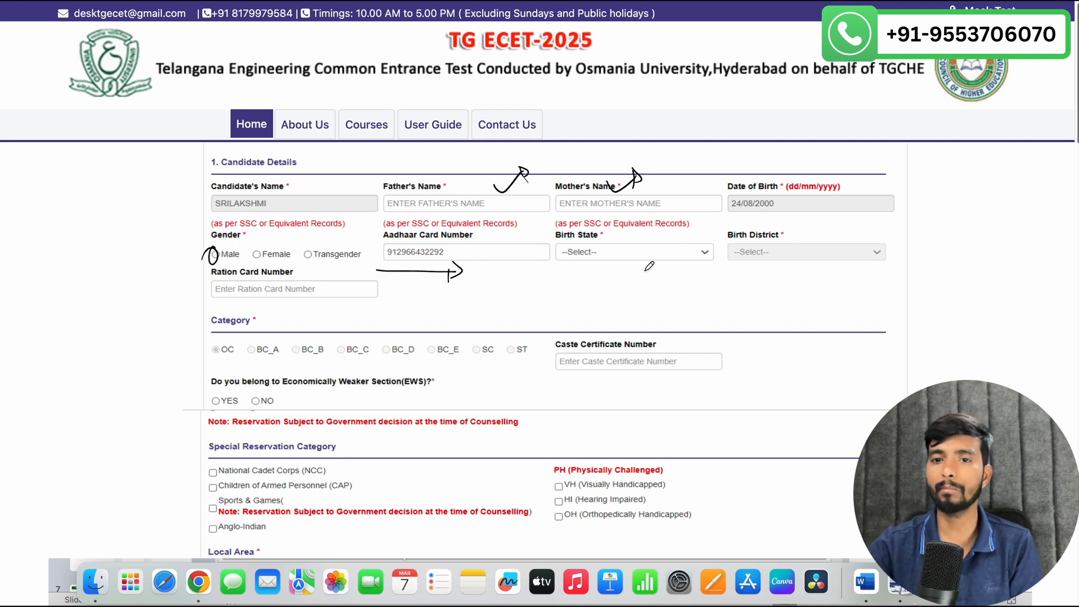
mouse_move(646, 270)
mouse_down()
mouse_move(648, 297)
mouse_move(645, 277)
mouse_up()
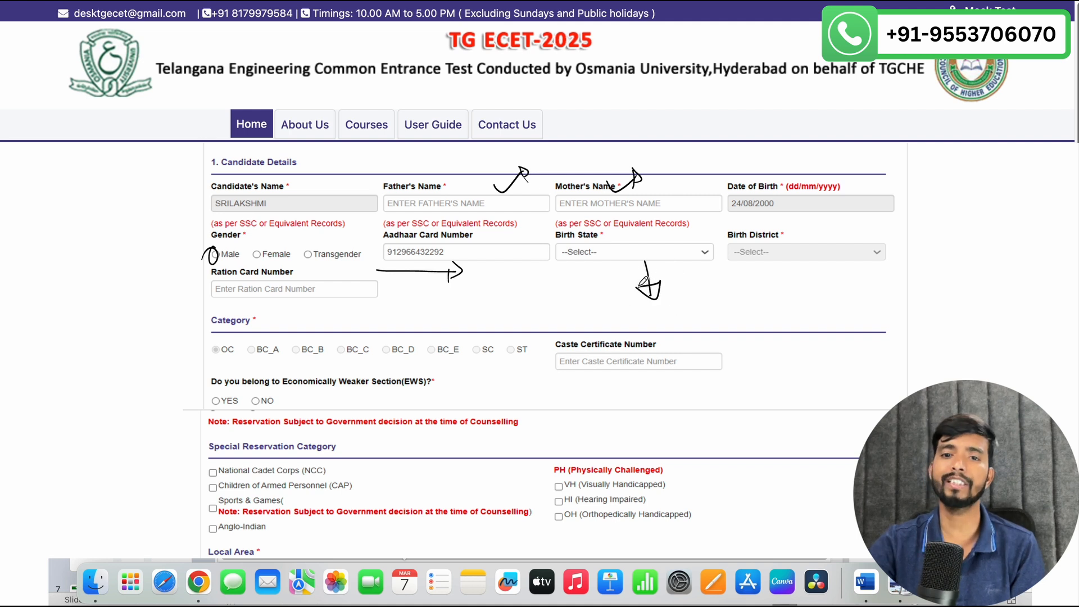
mouse_move(741, 264)
mouse_down()
mouse_move(753, 300)
mouse_move(763, 276)
mouse_up()
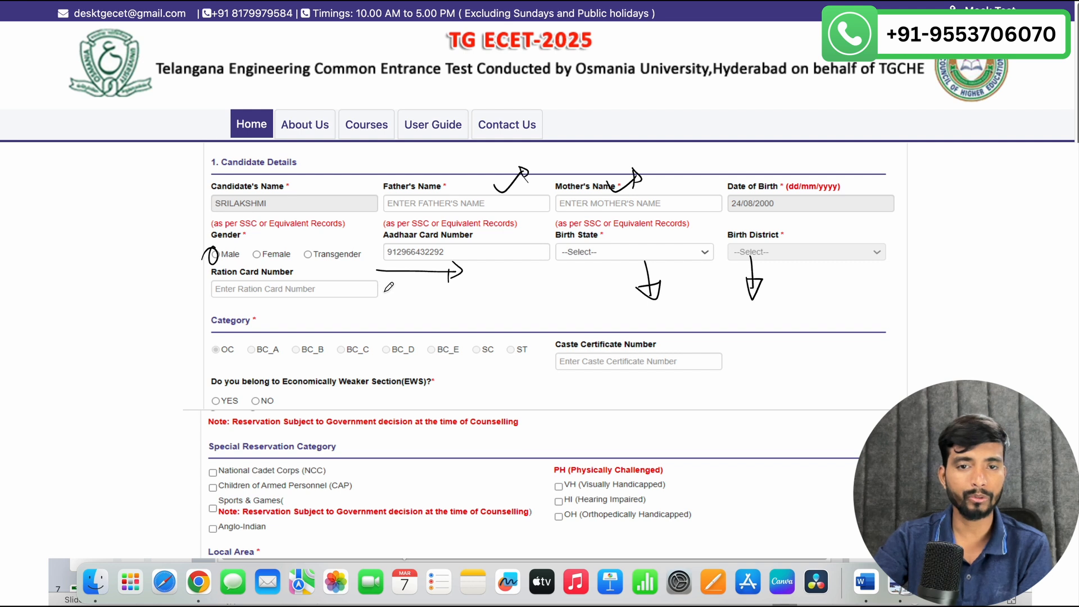
mouse_move(385, 291)
mouse_down()
mouse_move(421, 287)
mouse_move(415, 295)
mouse_up()
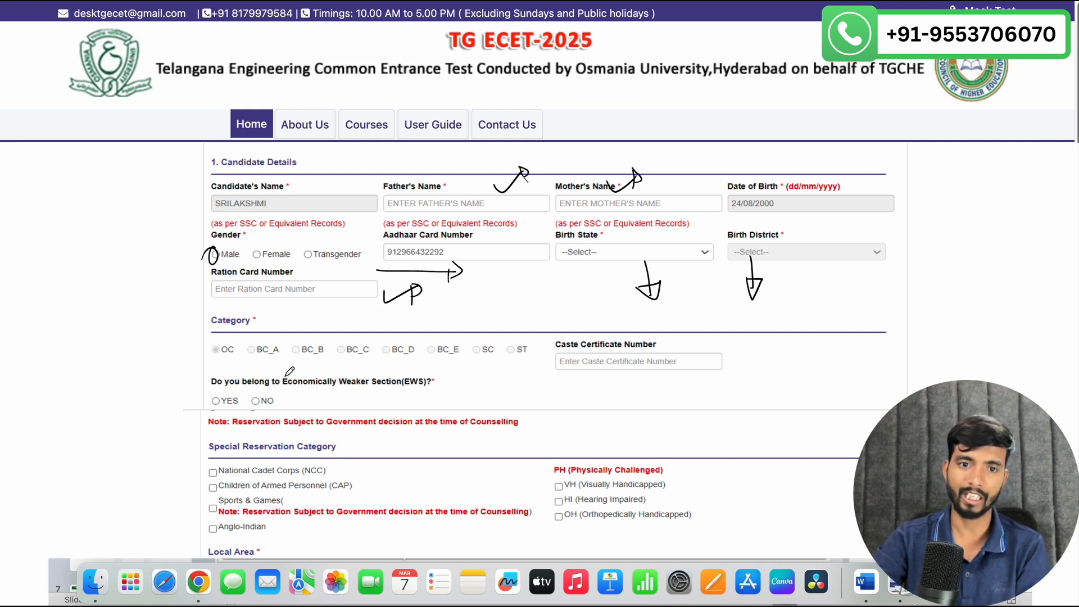
Underline the Category options, tick Caste Certificate Number, and mark the EWS question with an arrow, a tick and a cross
drag(204, 371, 493, 368)
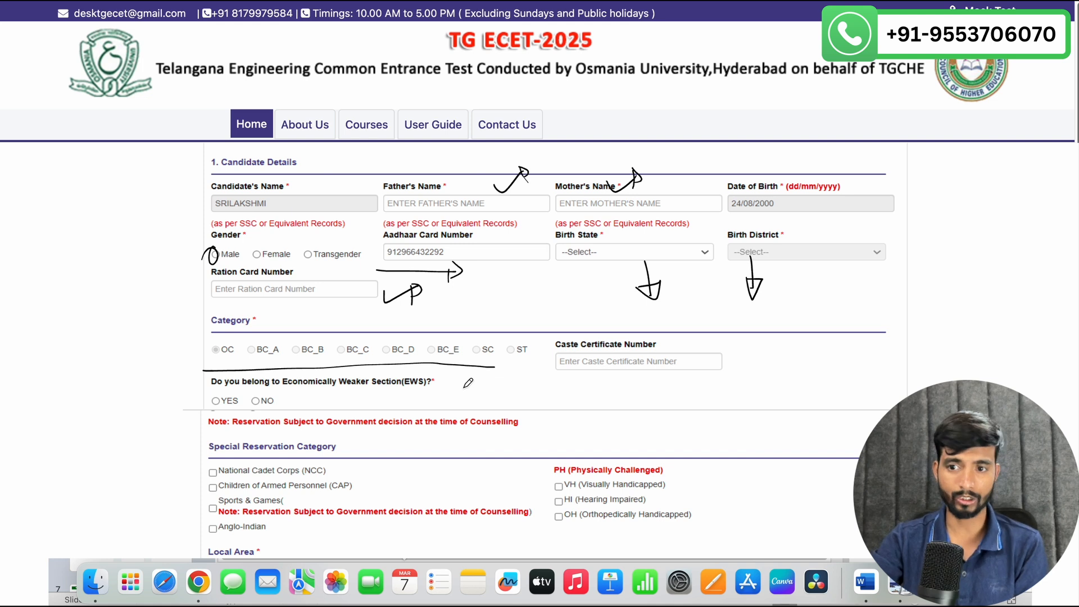
drag(743, 356, 787, 340)
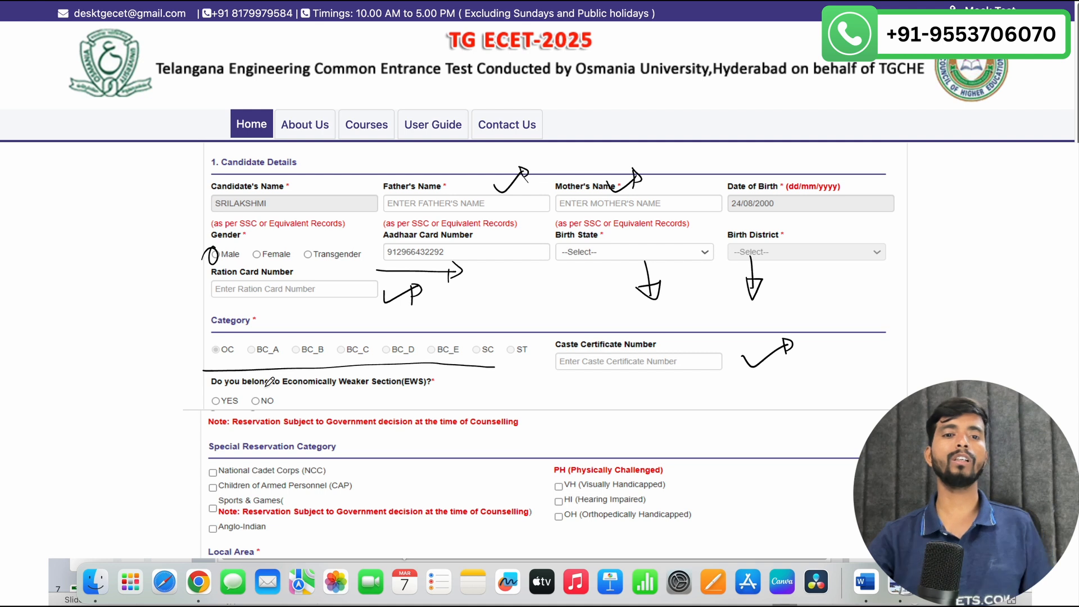
drag(296, 400, 423, 398)
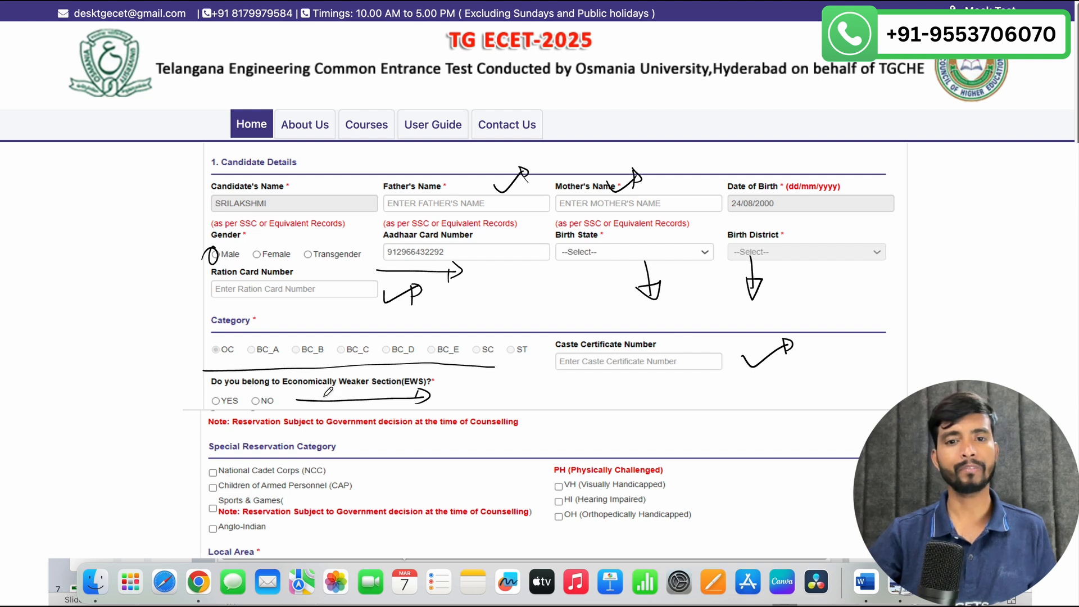
drag(360, 394, 400, 376)
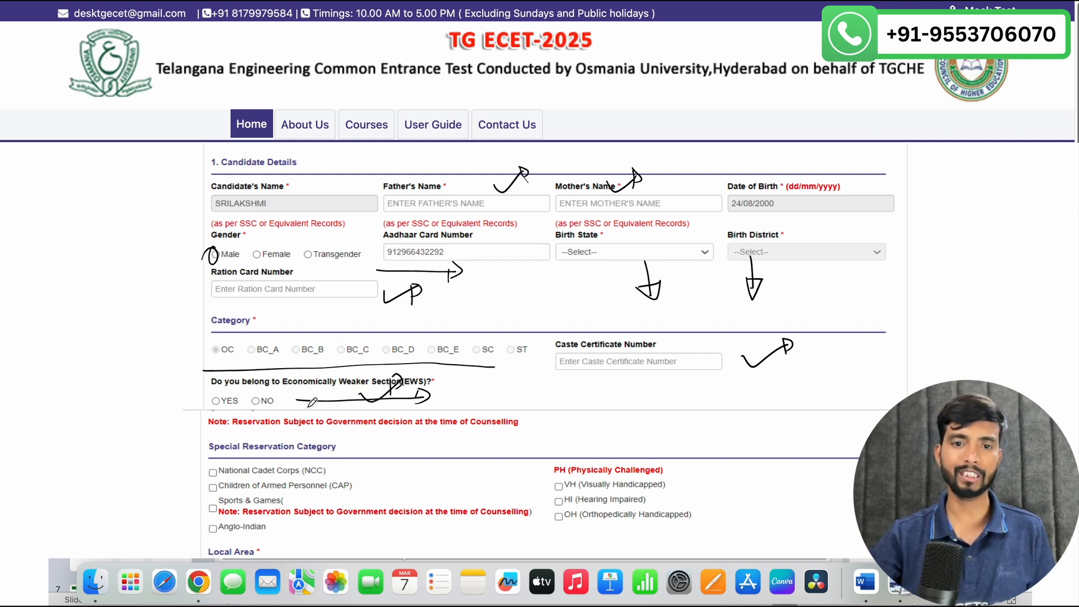
drag(345, 388, 357, 405)
drag(358, 388, 345, 408)
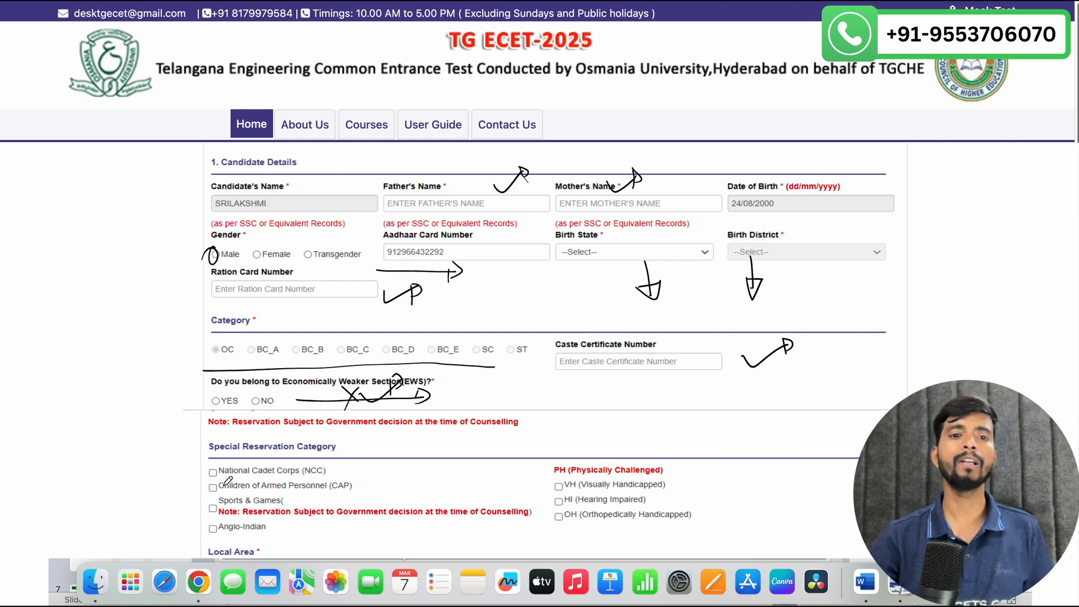
Bracket the Special Reservation and Physically Challenged lists, and tick the NCC and Sports & Games options
mouse_move(191, 456)
mouse_down()
mouse_move(168, 503)
mouse_move(194, 516)
mouse_up()
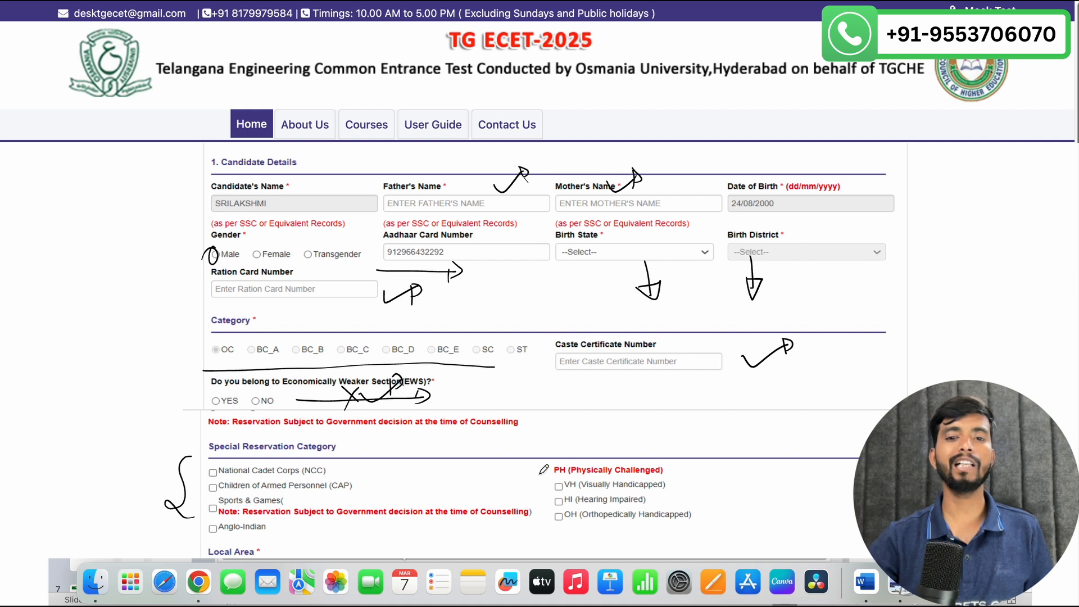
mouse_move(553, 459)
mouse_down()
mouse_move(545, 489)
mouse_move(562, 531)
mouse_up()
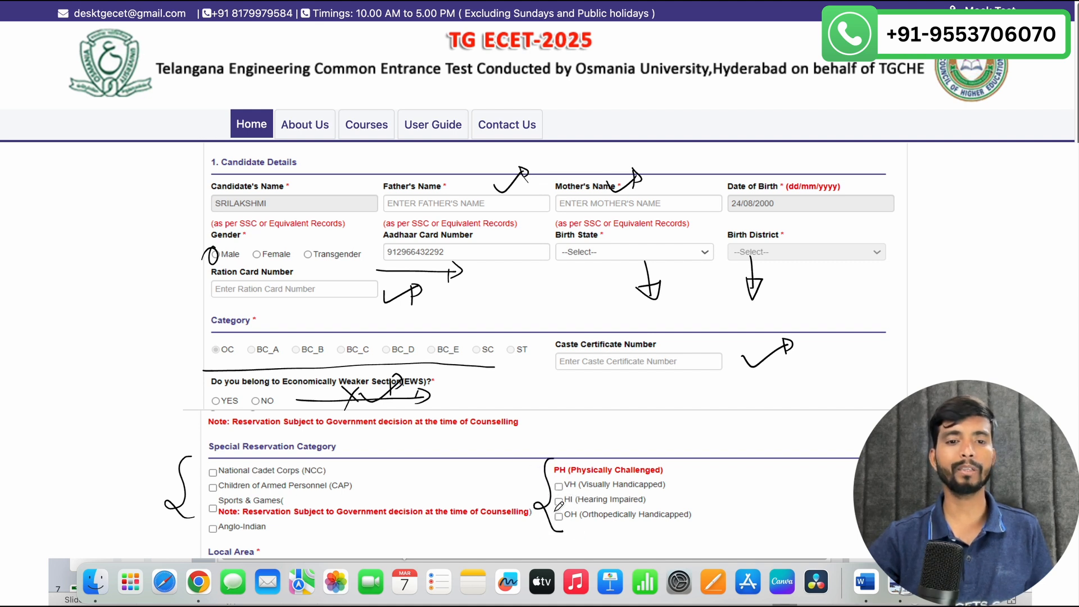
drag(346, 461, 378, 459)
drag(338, 497, 360, 496)
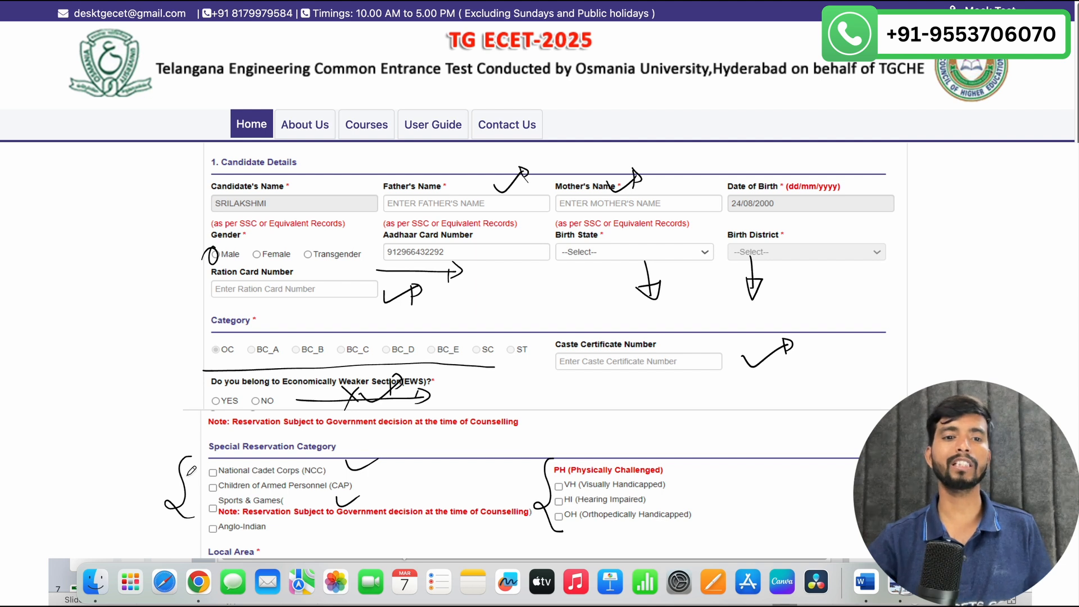
mouse_move(189, 460)
mouse_down()
mouse_move(171, 509)
mouse_move(193, 516)
mouse_up()
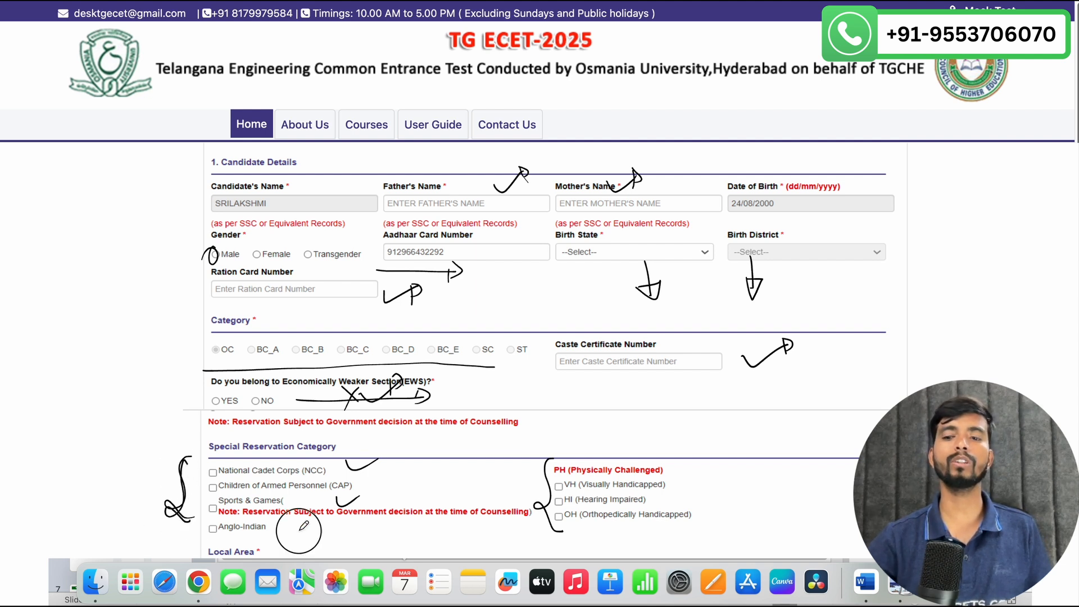
Box OU and underline AU and SVU under Local Area, and circle both minority options with an arrow to a bracketed handwritten list
scroll(298, 431, down, 6)
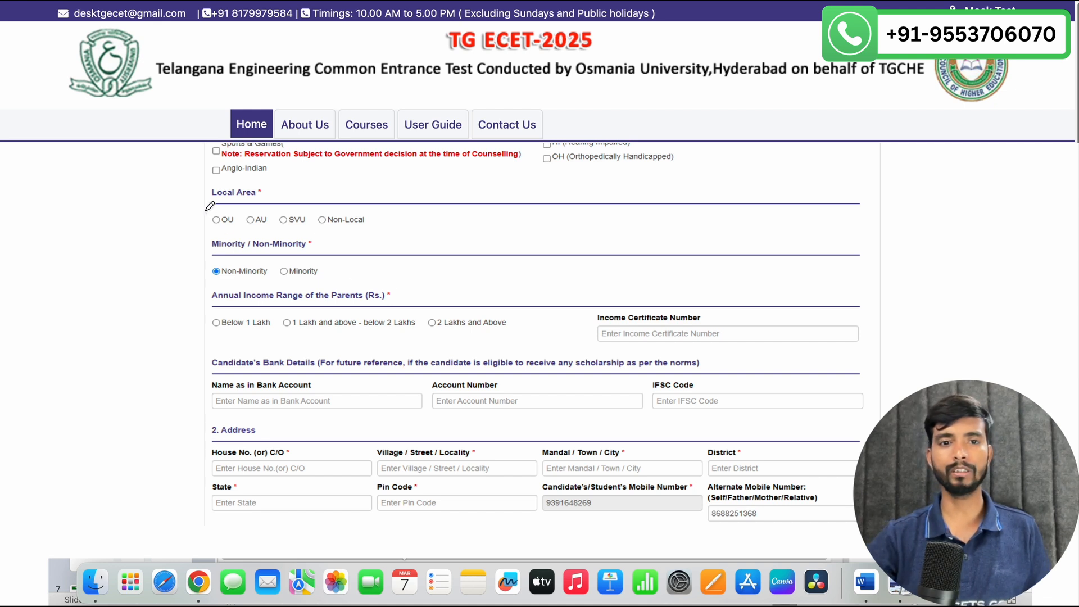
mouse_move(204, 209)
mouse_down()
mouse_move(272, 232)
mouse_move(307, 230)
mouse_up()
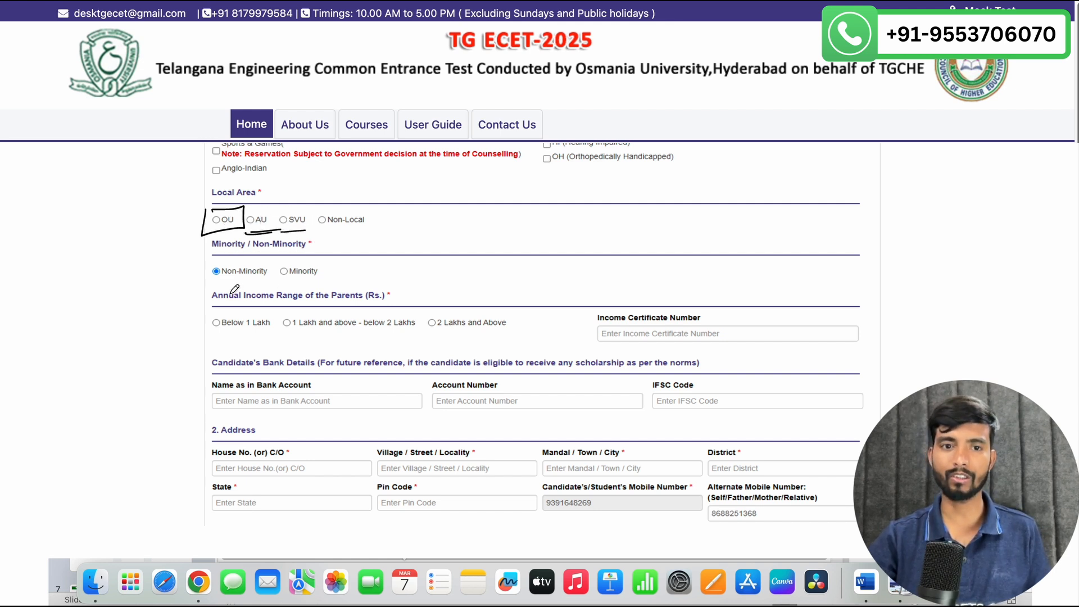
mouse_move(204, 255)
mouse_down()
mouse_move(188, 278)
mouse_move(203, 293)
mouse_move(280, 260)
mouse_move(385, 268)
mouse_move(372, 273)
mouse_move(413, 244)
mouse_move(410, 273)
mouse_move(423, 274)
mouse_move(405, 285)
mouse_move(425, 287)
mouse_up()
mouse_move(396, 229)
mouse_down()
mouse_move(387, 264)
mouse_move(426, 293)
mouse_up()
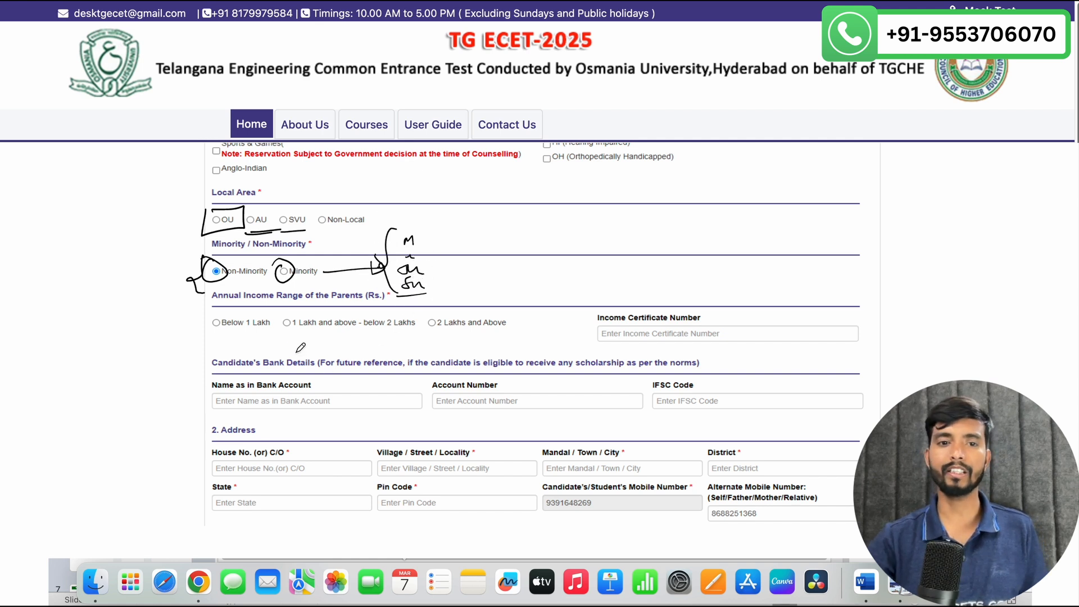
Mark the parents' income range with an arrow, tick the two lower options, circle 2 Lakhs and Above, and bracket and arrow Income Certificate Number
drag(208, 350, 372, 346)
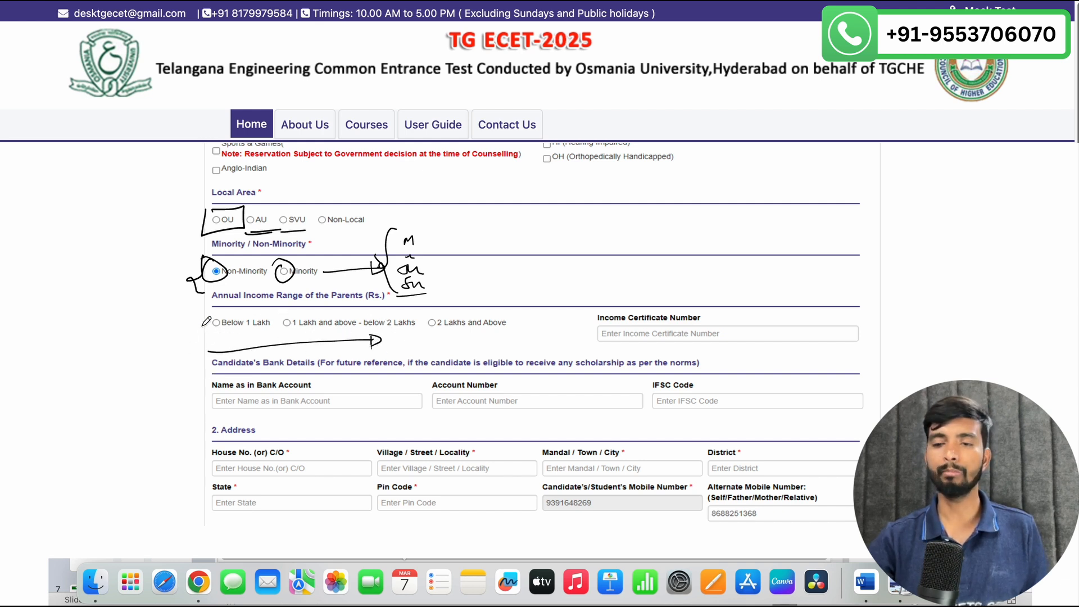
drag(200, 324, 233, 293)
mouse_move(278, 321)
mouse_down()
mouse_move(288, 335)
mouse_move(308, 308)
mouse_up()
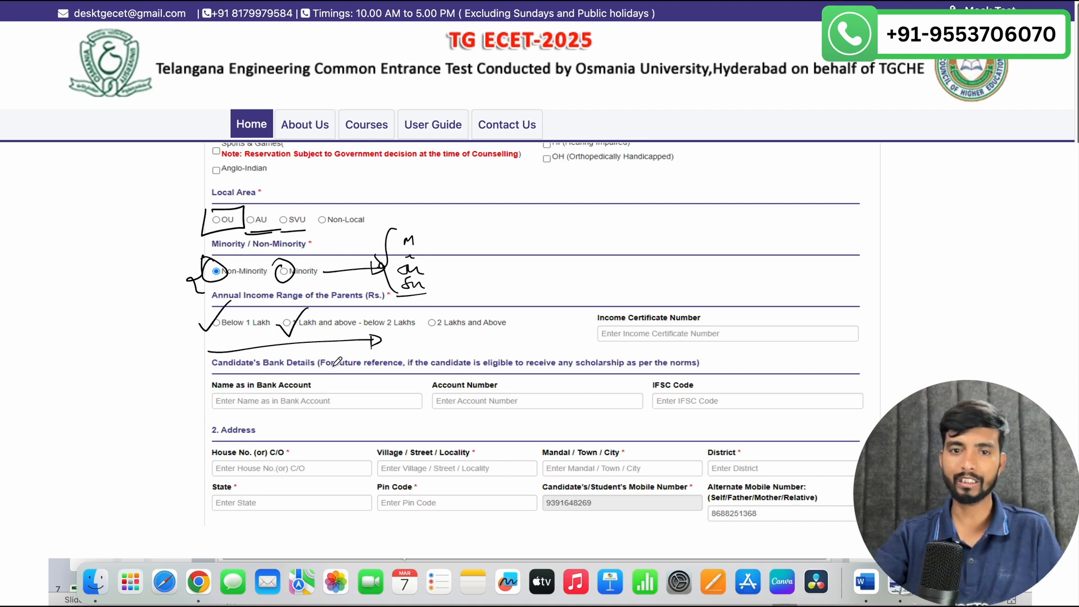
drag(290, 327, 319, 322)
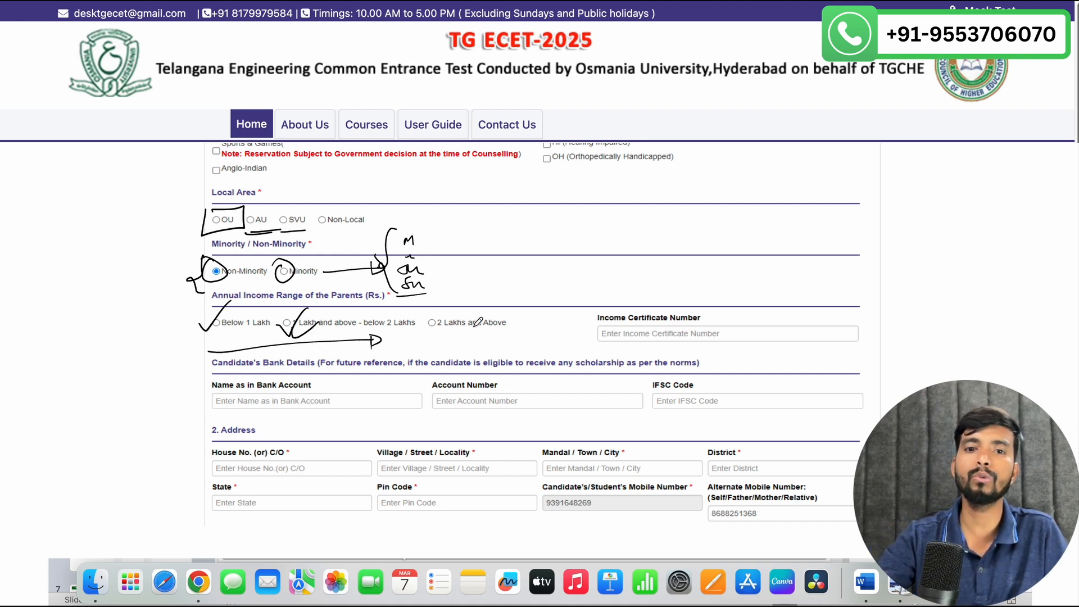
mouse_move(505, 314)
mouse_down()
mouse_move(416, 320)
mouse_move(509, 339)
mouse_move(498, 312)
mouse_up()
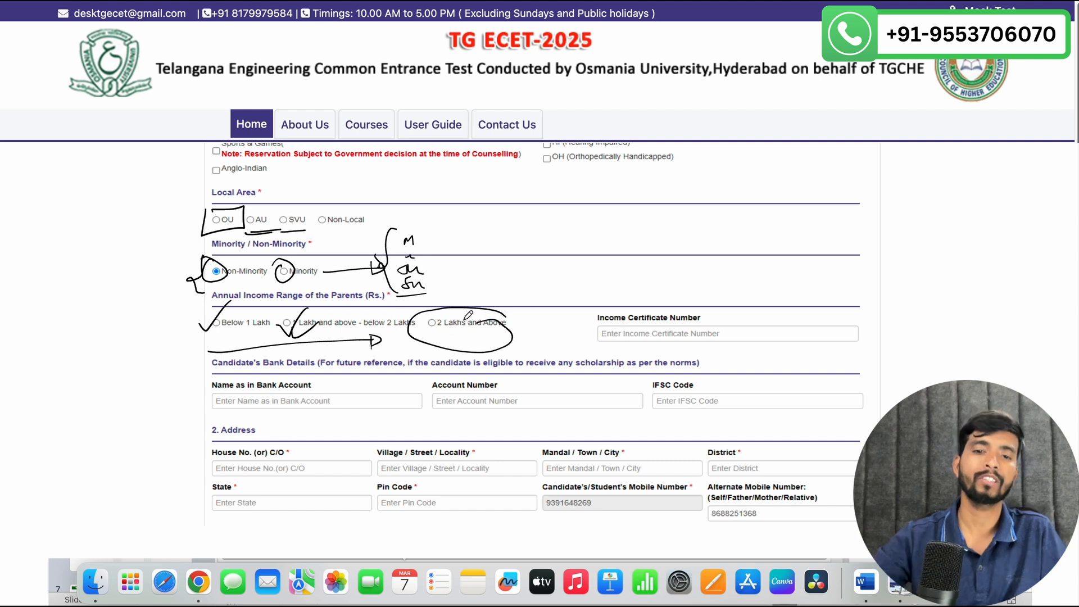
drag(595, 303, 583, 342)
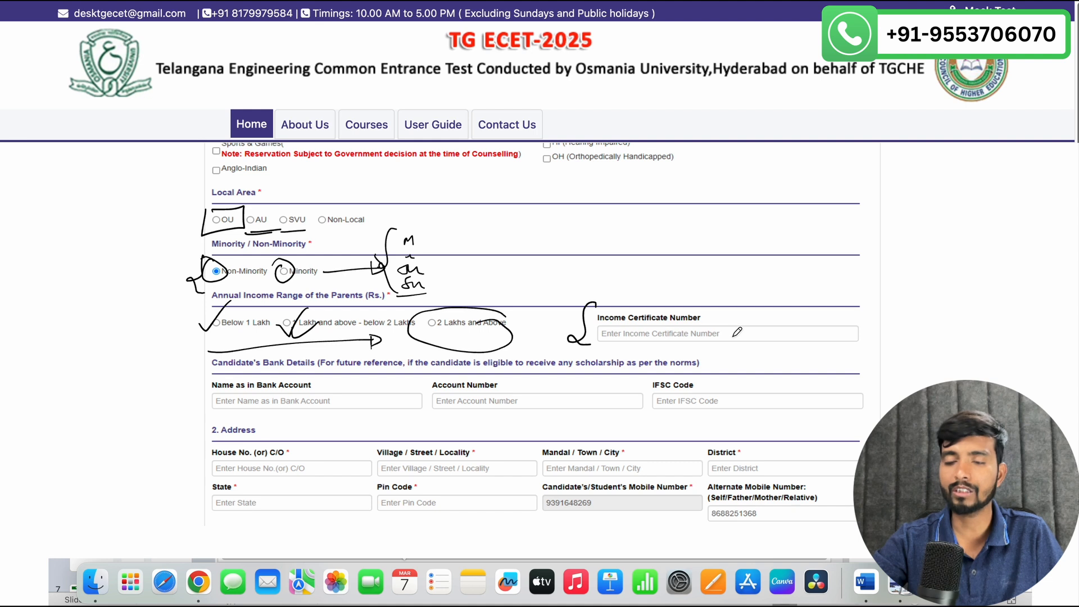
mouse_move(691, 333)
mouse_down()
mouse_move(756, 338)
mouse_move(737, 343)
mouse_up()
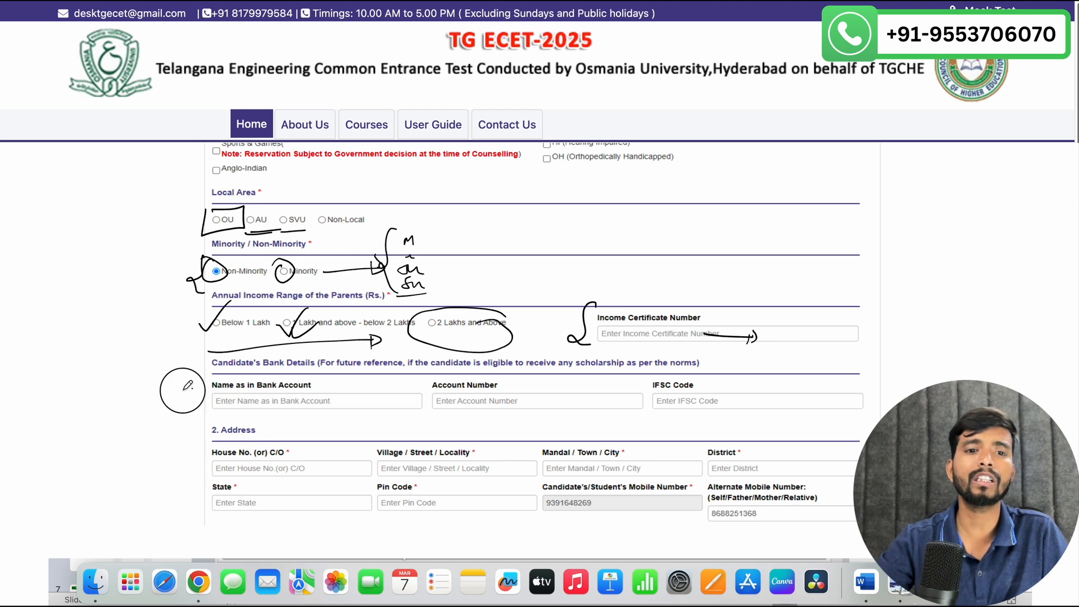
Bracket the Candidate's Bank Details row and draw a tick-shaped arrow and a straight arrow across Name as in Bank Account
drag(192, 388, 191, 420)
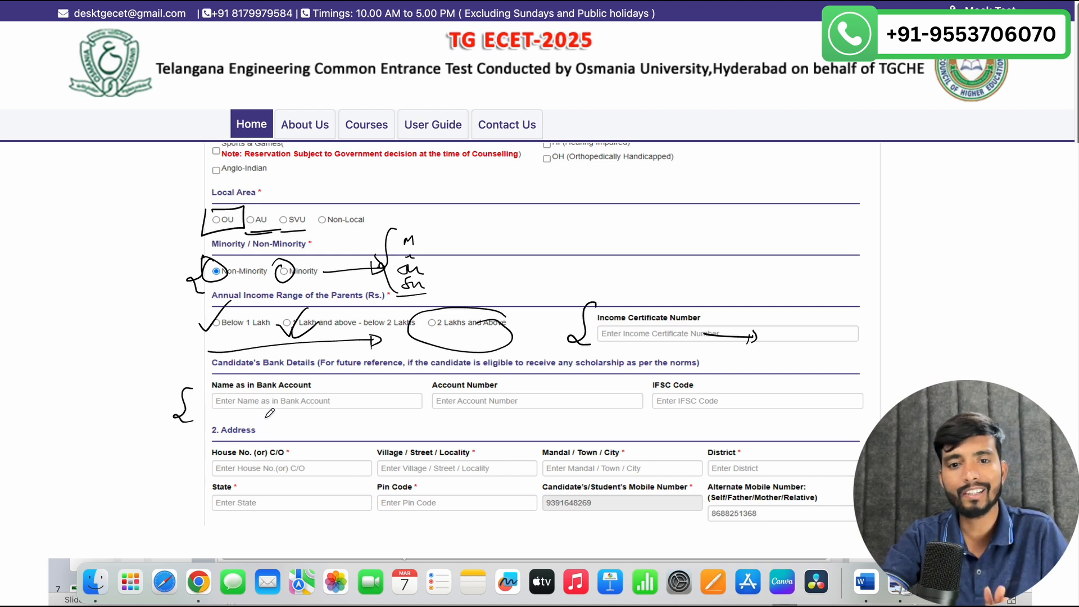
drag(202, 395, 256, 386)
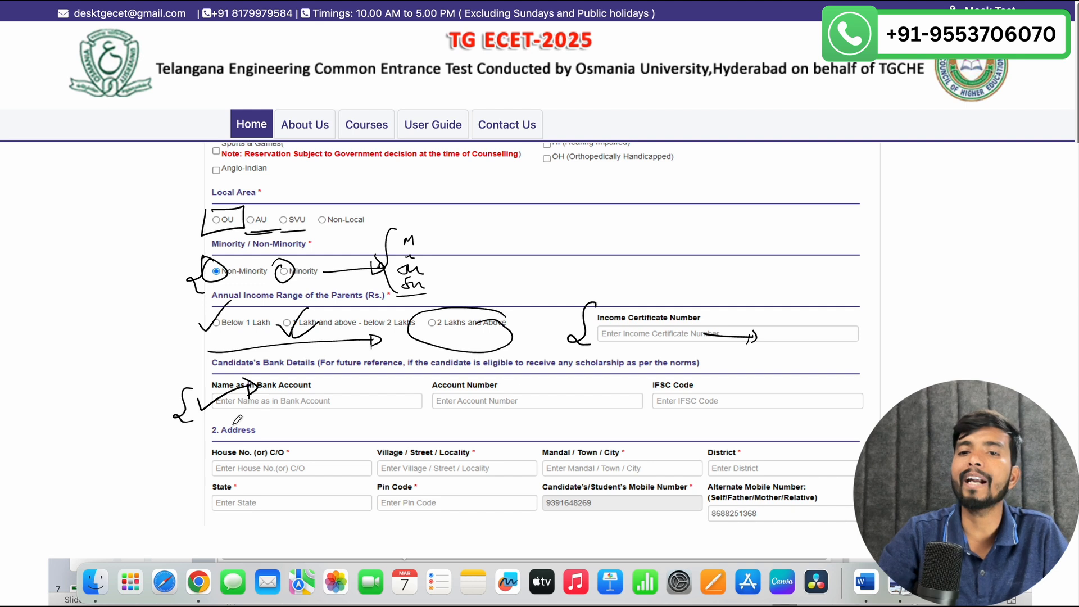
mouse_move(239, 413)
mouse_down()
mouse_move(371, 405)
mouse_move(357, 415)
mouse_up()
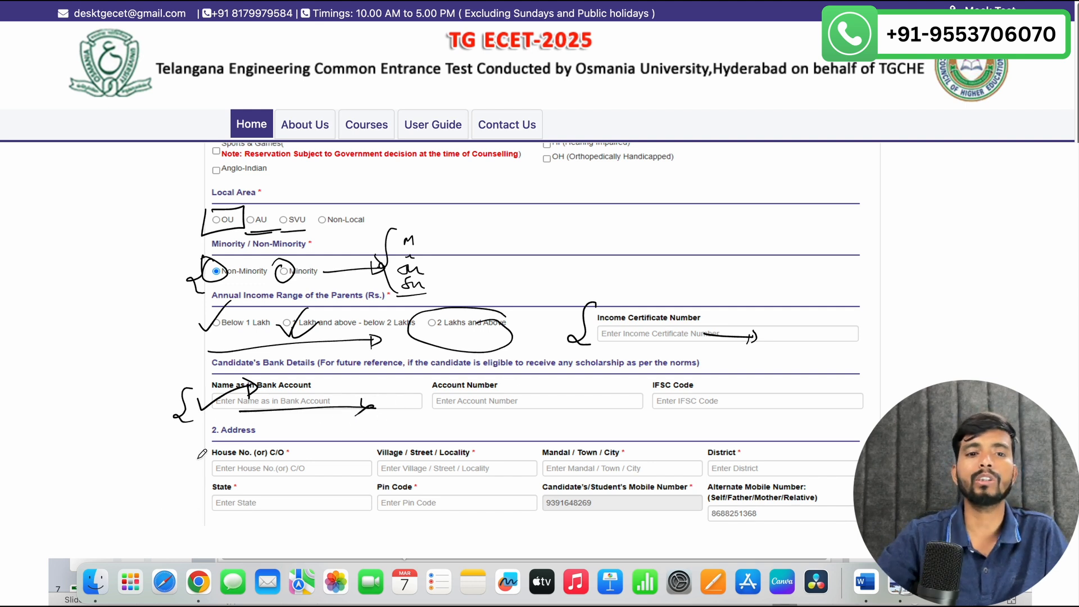
Bracket the Address section and tick its house number, village, mandal, district, state and pin code fields
mouse_move(189, 446)
mouse_down()
mouse_move(175, 481)
mouse_move(189, 497)
mouse_up()
drag(251, 467, 273, 453)
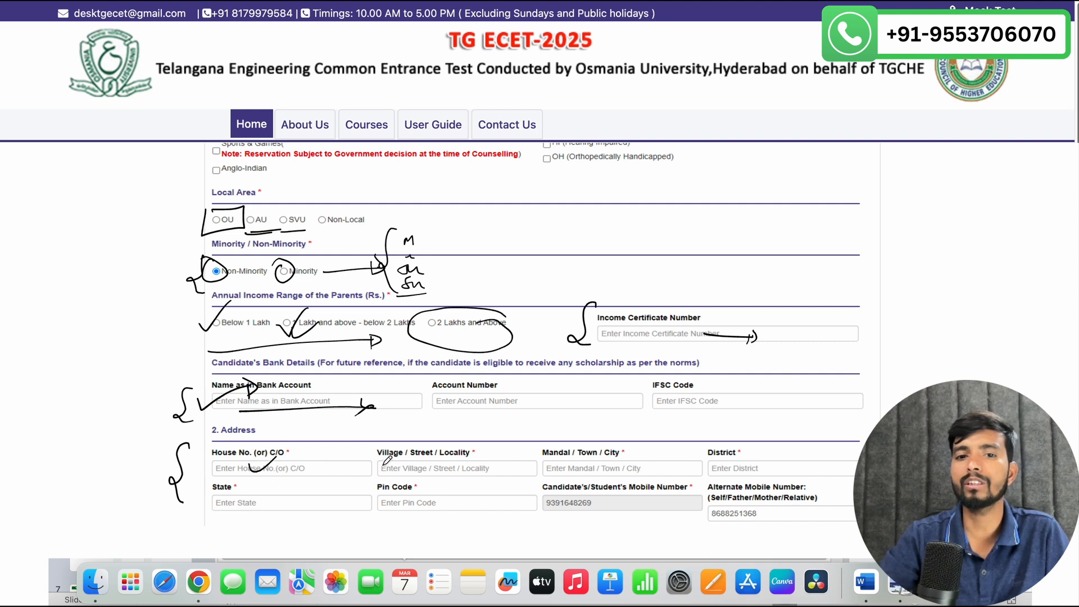
drag(408, 474, 433, 458)
drag(533, 477, 580, 460)
drag(688, 483, 741, 468)
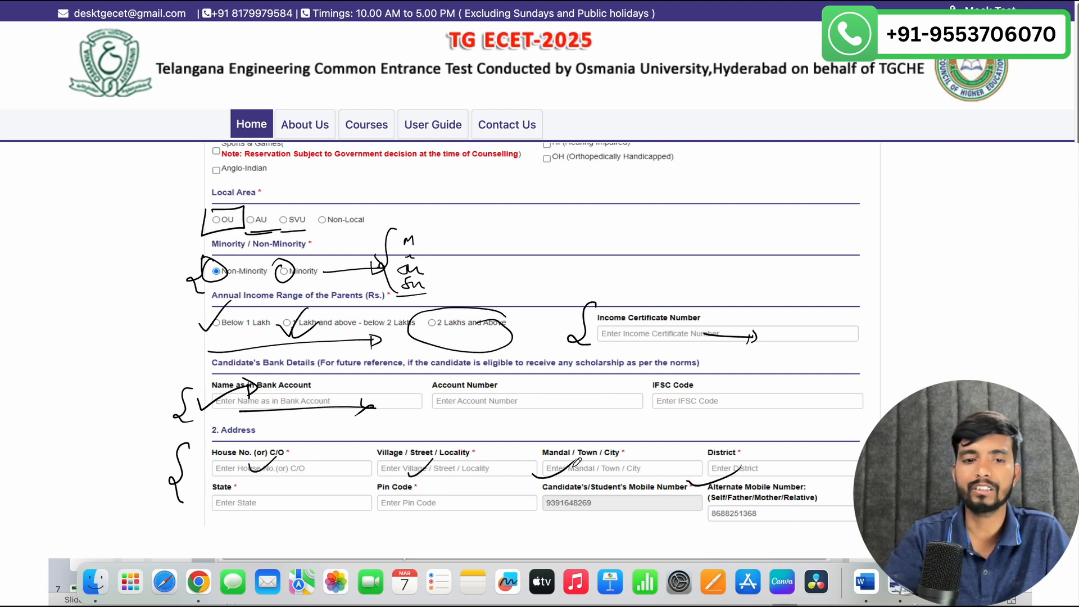
drag(332, 499, 436, 489)
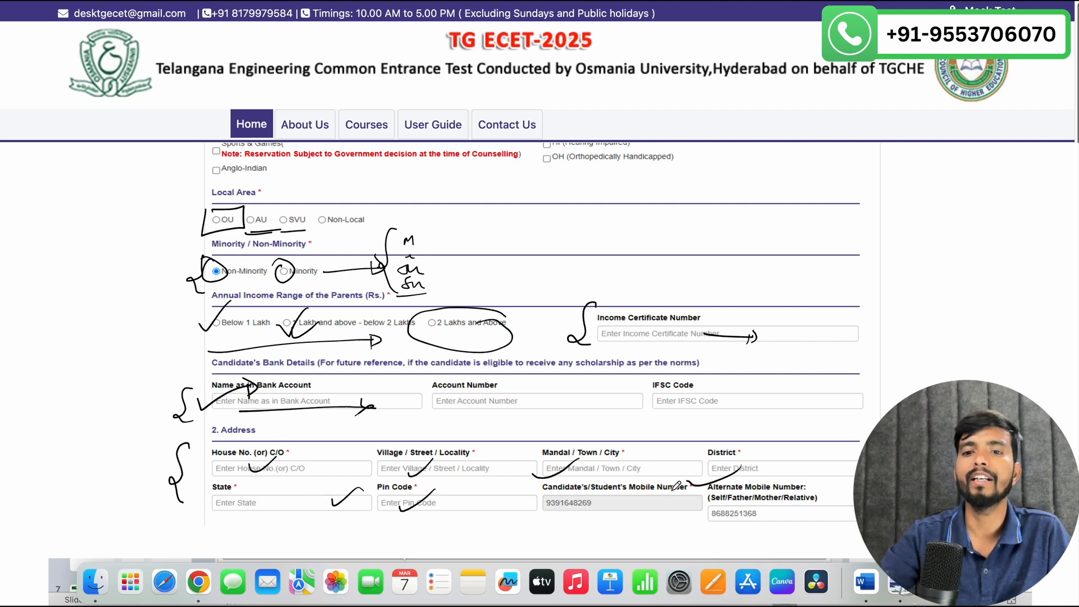
Circle the value in the Alternate Mobile Number field of the Address section
mouse_move(763, 513)
mouse_down()
mouse_move(759, 528)
mouse_move(784, 511)
mouse_up()
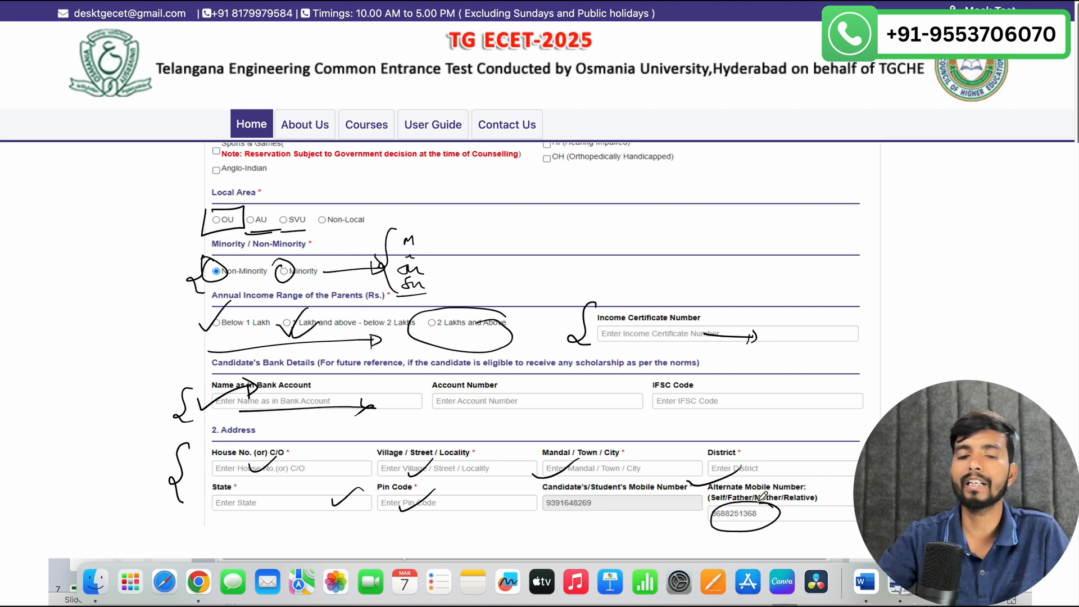
Bracket the Qualifying Examination section, circle Diploma, tick the diploma-level branch, and draw arrows toward and beyond The Branch for the TEST
scroll(762, 486, down, 10)
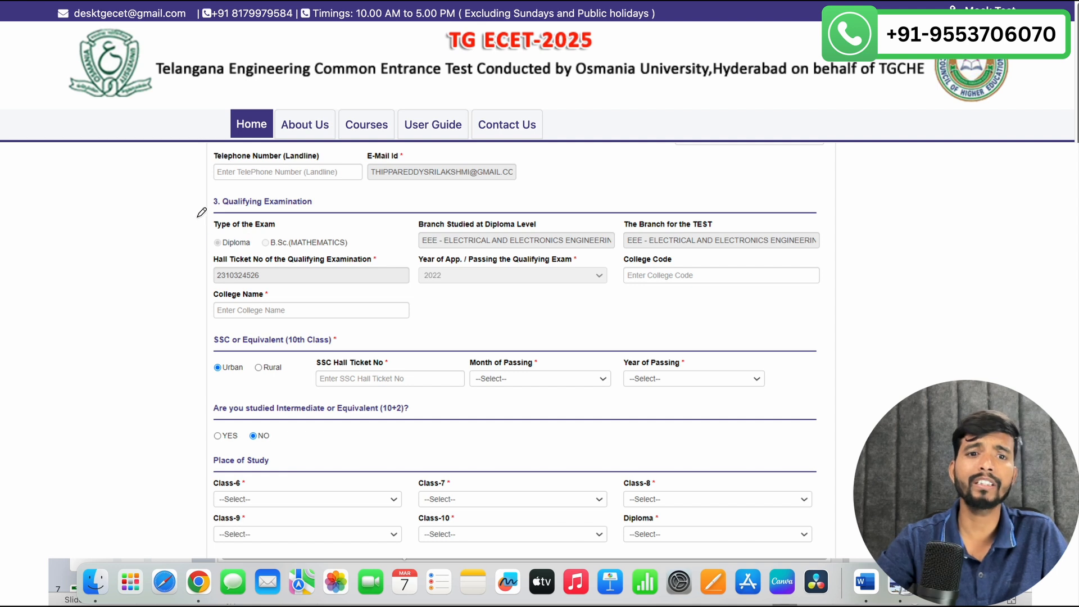
mouse_move(195, 207)
mouse_down()
mouse_move(181, 224)
mouse_move(204, 273)
mouse_up()
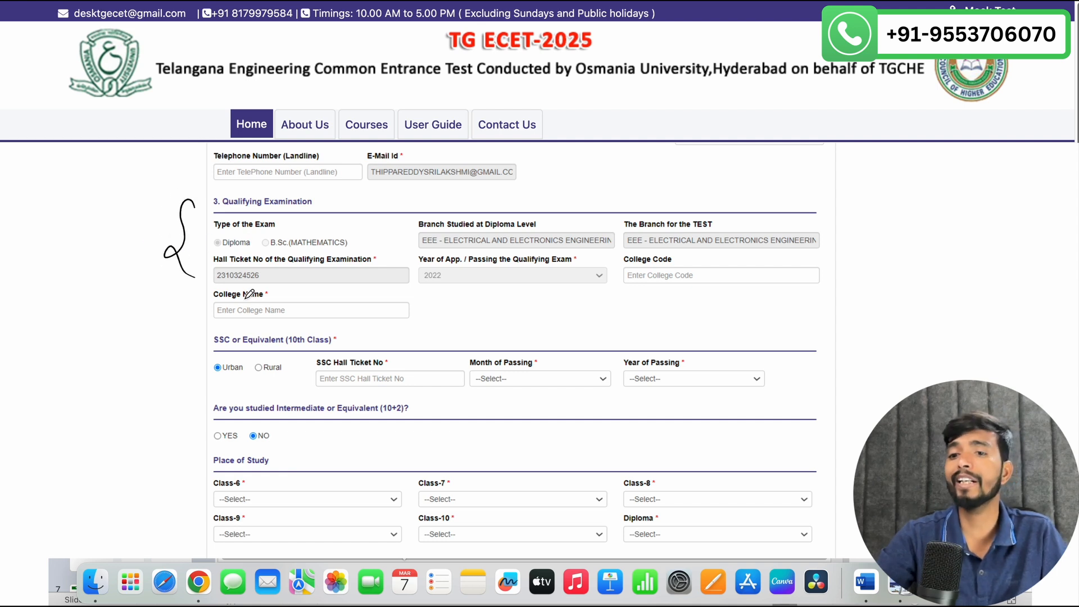
mouse_move(226, 250)
mouse_down()
mouse_move(222, 226)
mouse_move(201, 250)
mouse_up()
drag(429, 241, 469, 220)
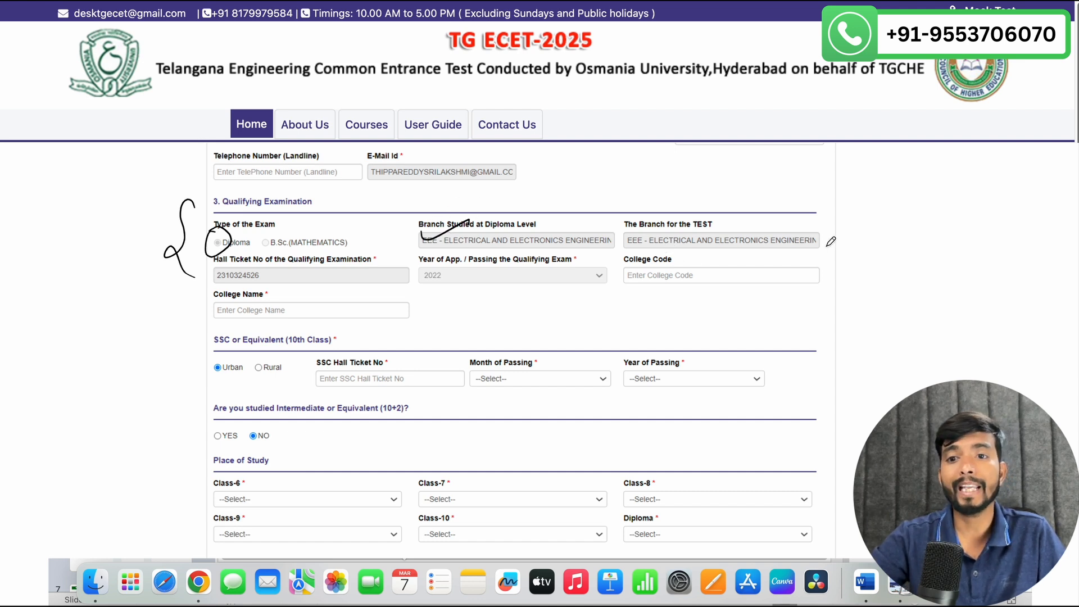
mouse_move(824, 243)
mouse_down()
mouse_move(869, 230)
mouse_move(866, 249)
mouse_up()
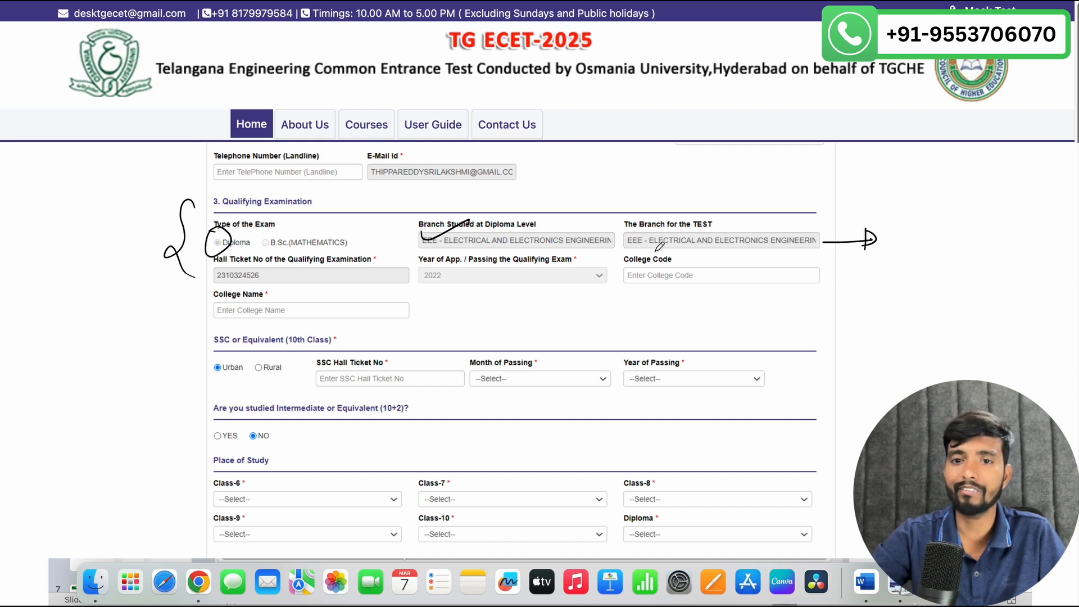
mouse_move(588, 248)
mouse_down()
mouse_move(694, 239)
mouse_move(686, 229)
mouse_move(681, 247)
mouse_up()
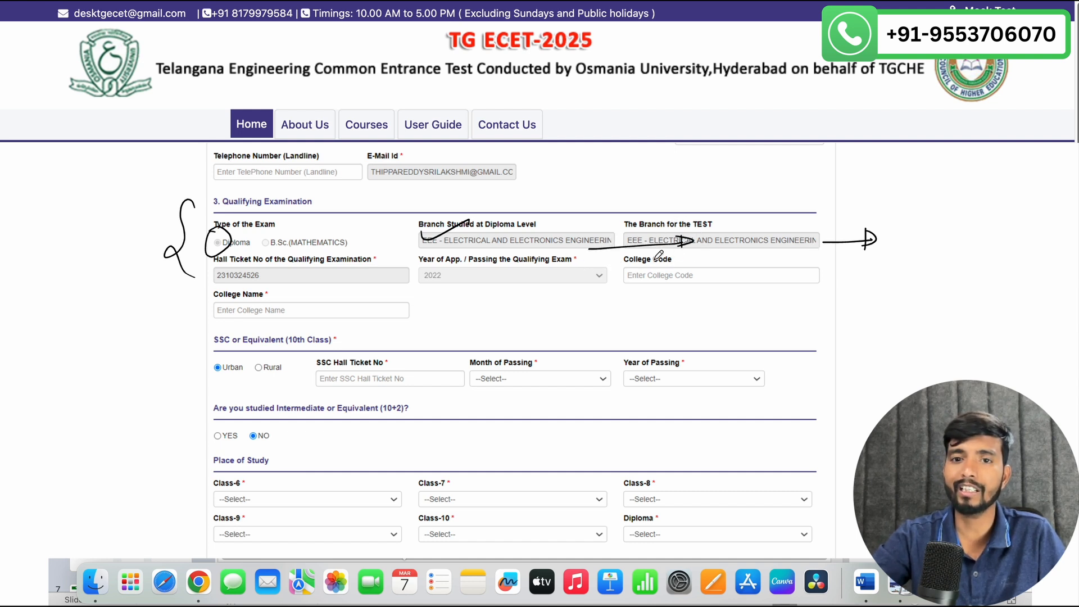
Draw two tick-shaped arrows at the College Code field and one beside the College Name field
mouse_move(642, 289)
mouse_down()
mouse_move(687, 263)
mouse_move(687, 281)
mouse_up()
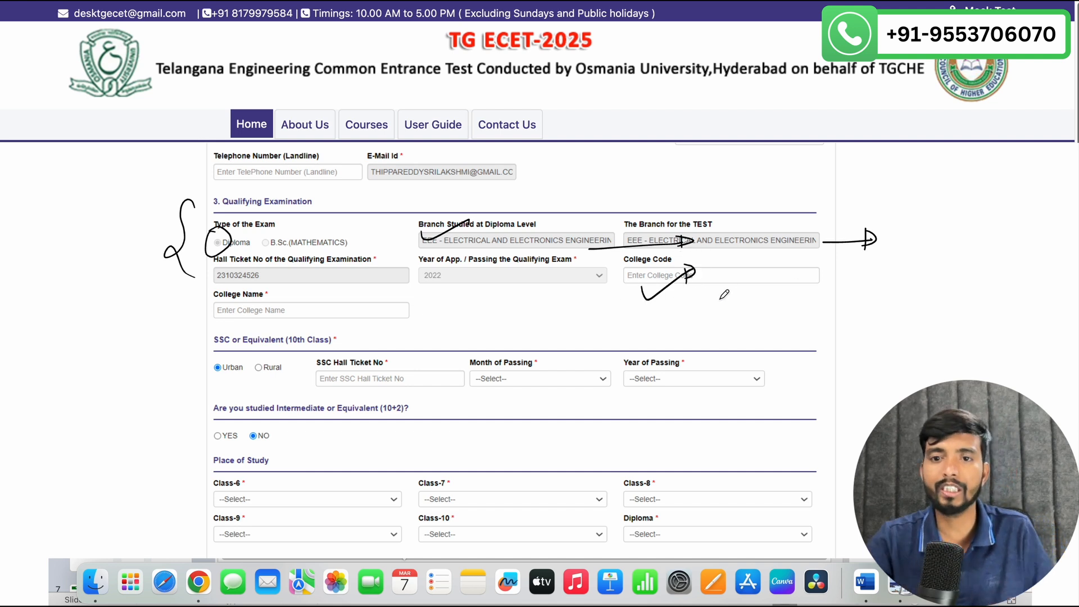
drag(722, 279, 772, 267)
drag(765, 265, 763, 284)
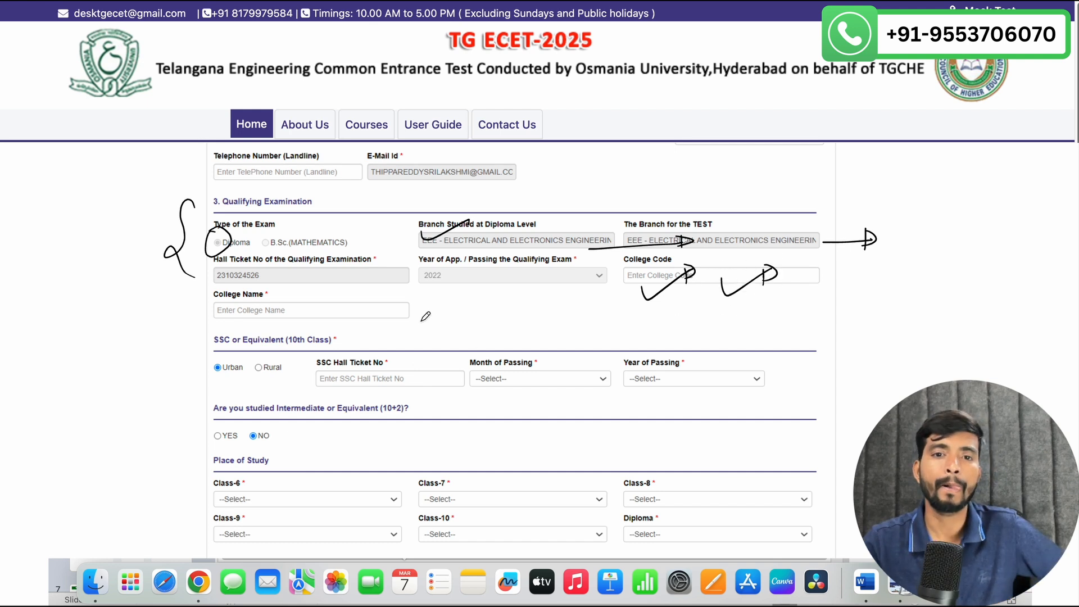
mouse_move(414, 305)
mouse_down()
mouse_move(472, 287)
mouse_move(461, 312)
mouse_up()
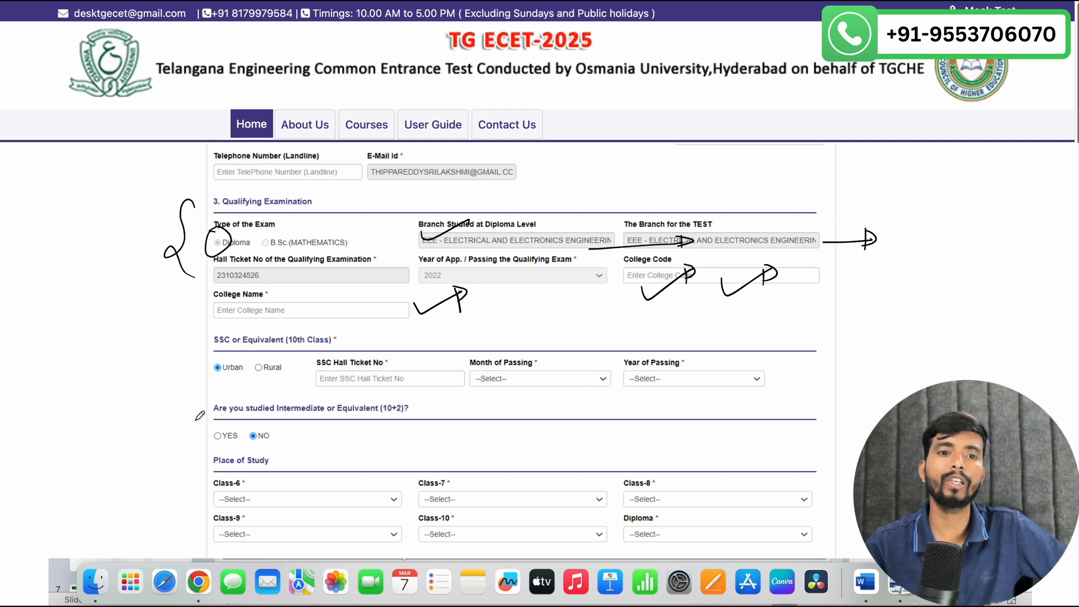
Bracket the SSC or Equivalent section and tick SSC Hall Ticket No, Month of Passing and Year of Passing
drag(201, 334, 201, 386)
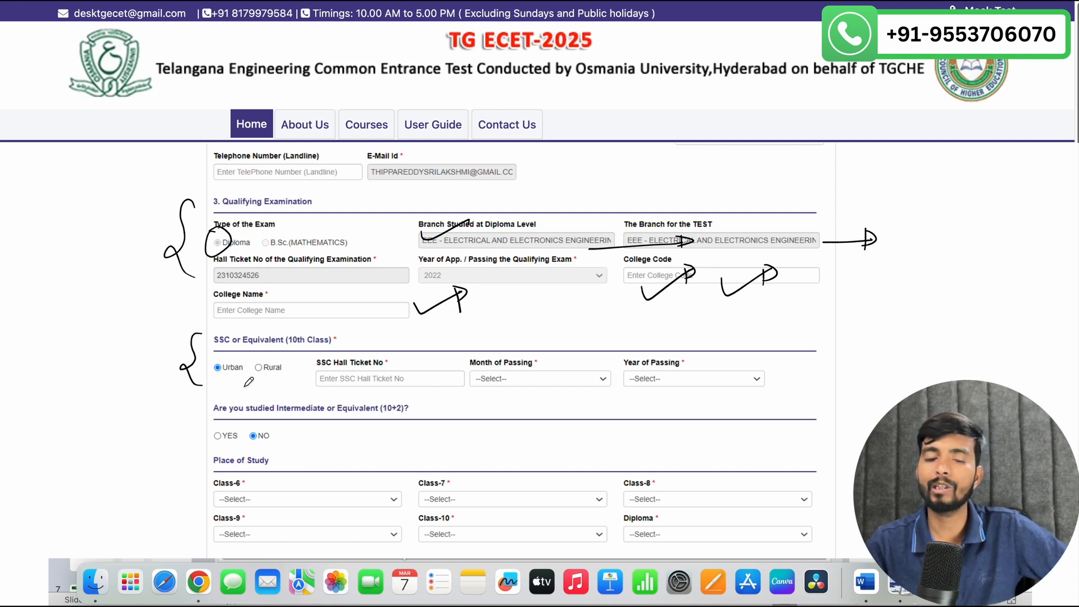
drag(309, 369, 353, 353)
drag(487, 359, 539, 341)
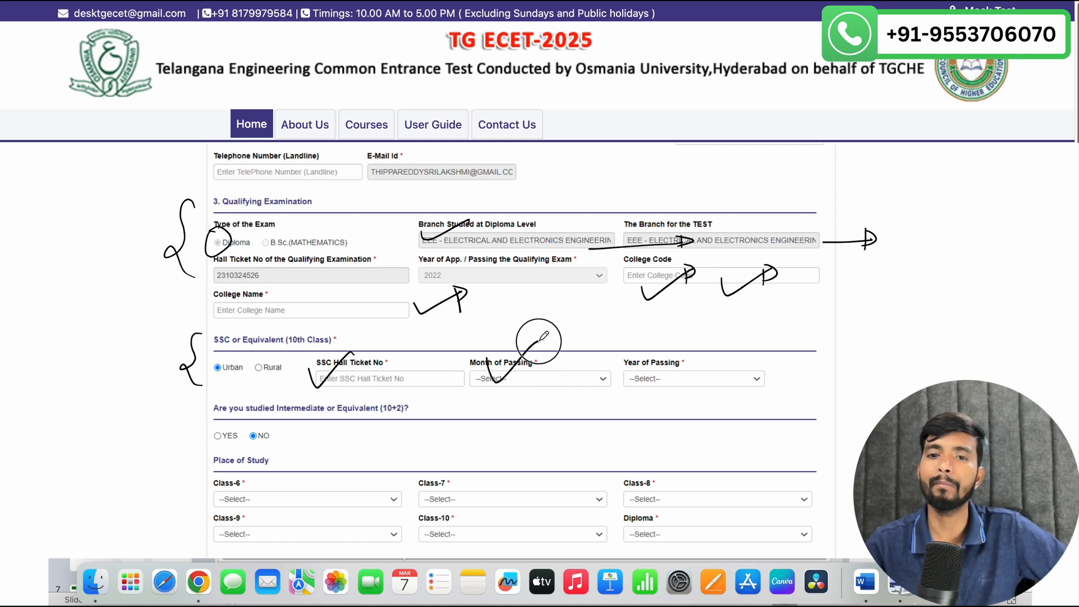
mouse_move(649, 364)
mouse_down()
mouse_move(672, 376)
mouse_move(724, 348)
mouse_move(715, 367)
mouse_up()
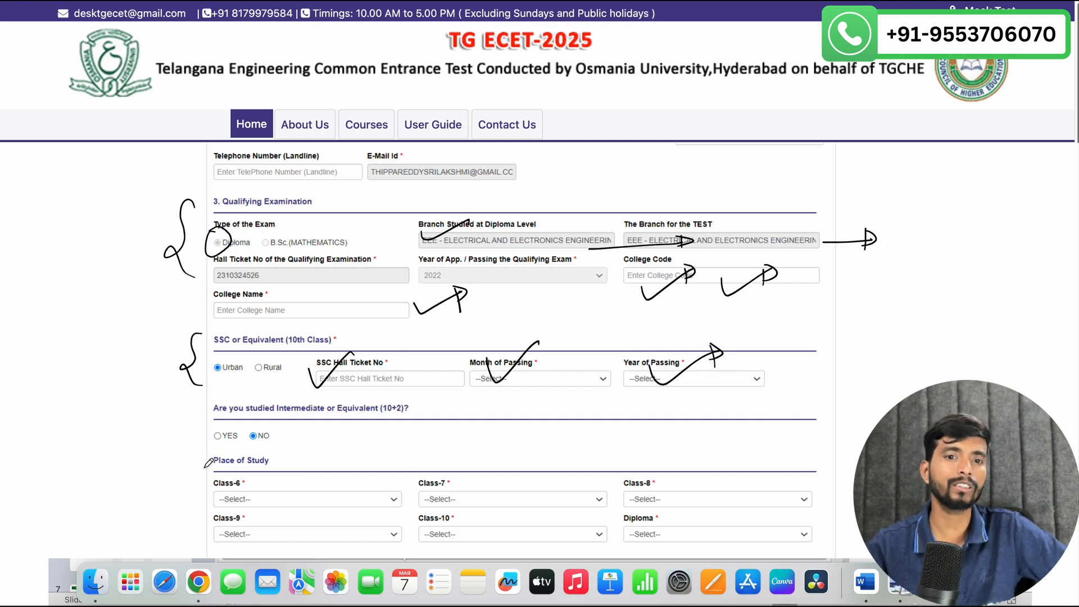
Bracket and tick the Intermediate or Equivalent question, and bracket Place of Study with tick marks at Class-6 and Class-7
mouse_move(210, 399)
mouse_down()
mouse_move(195, 417)
mouse_move(209, 444)
mouse_up()
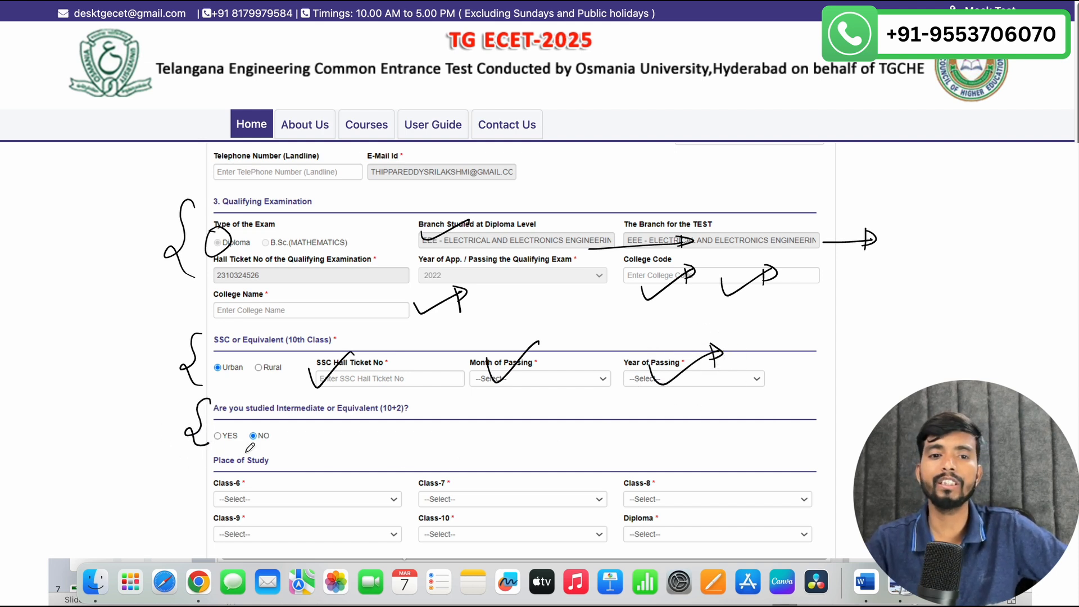
drag(276, 428, 346, 409)
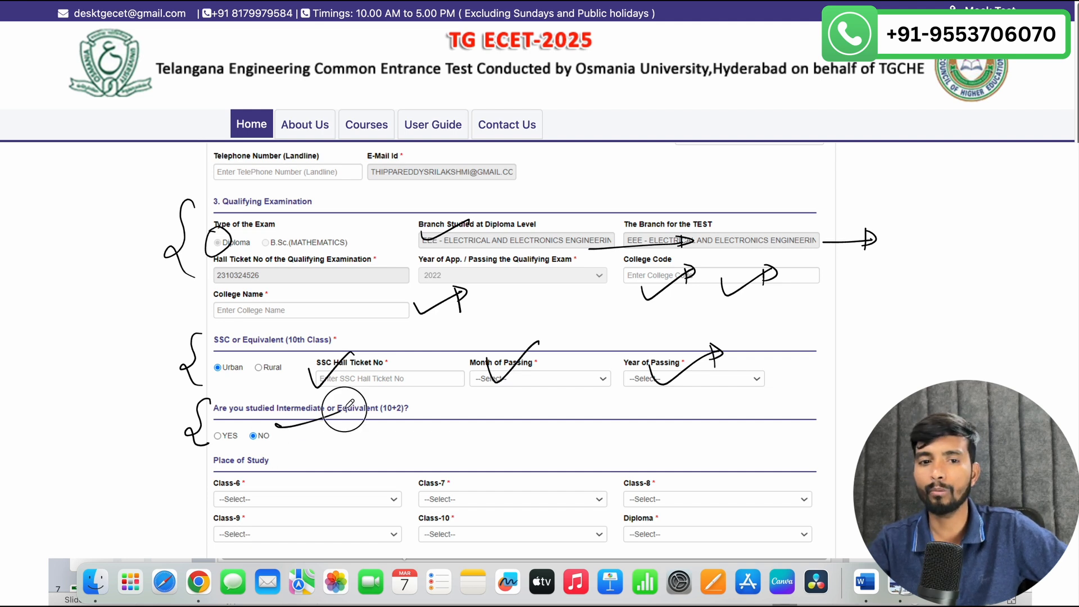
mouse_move(197, 468)
mouse_down()
mouse_move(181, 505)
mouse_move(196, 539)
mouse_up()
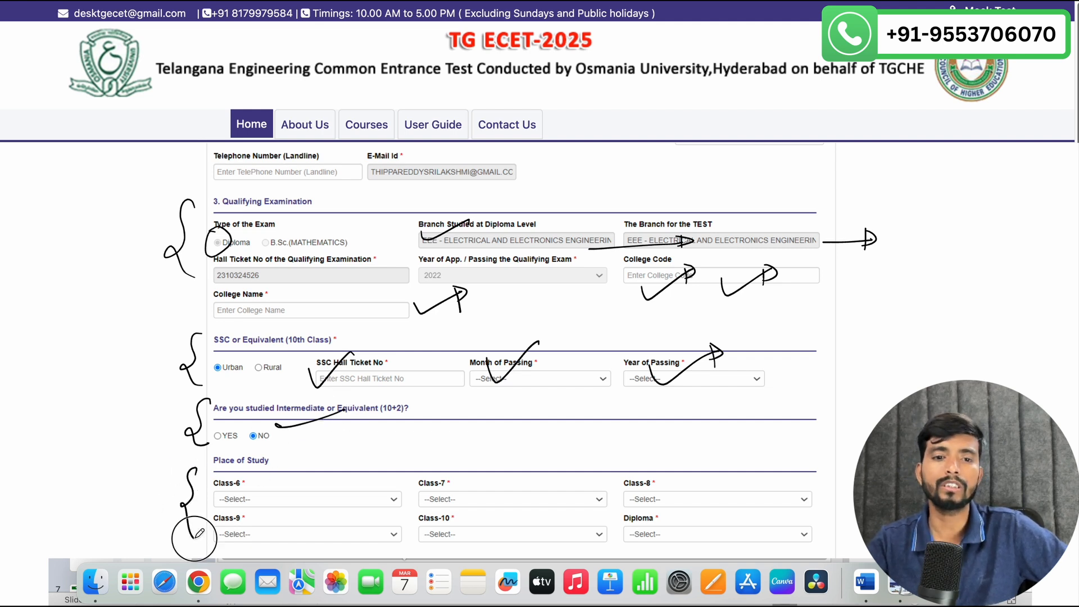
mouse_move(231, 488)
mouse_down()
mouse_move(238, 500)
mouse_move(265, 474)
mouse_up()
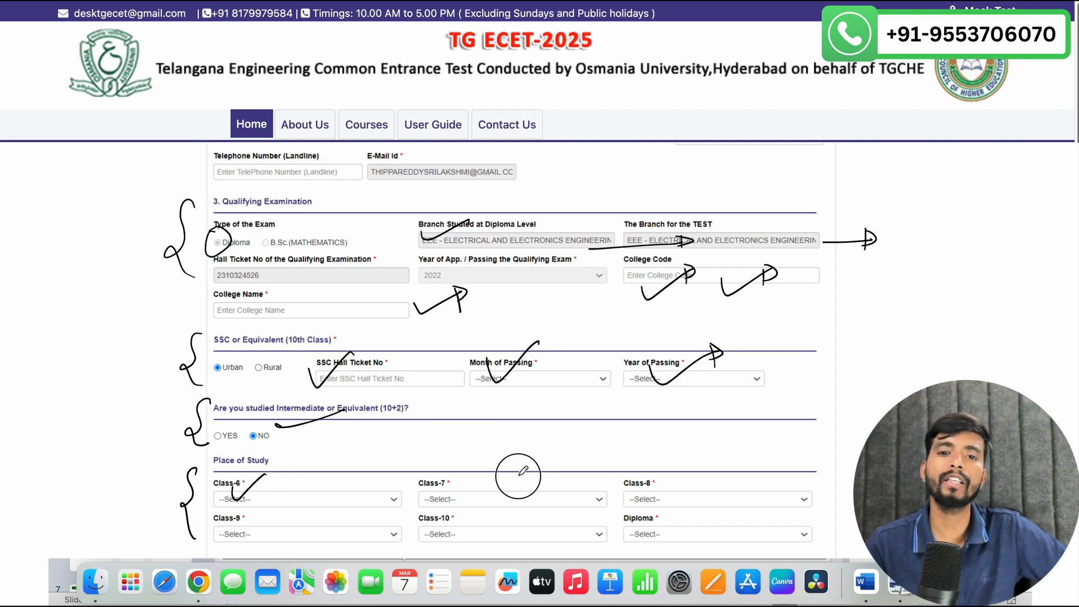
mouse_move(518, 468)
mouse_down()
mouse_move(561, 458)
mouse_move(559, 481)
mouse_up()
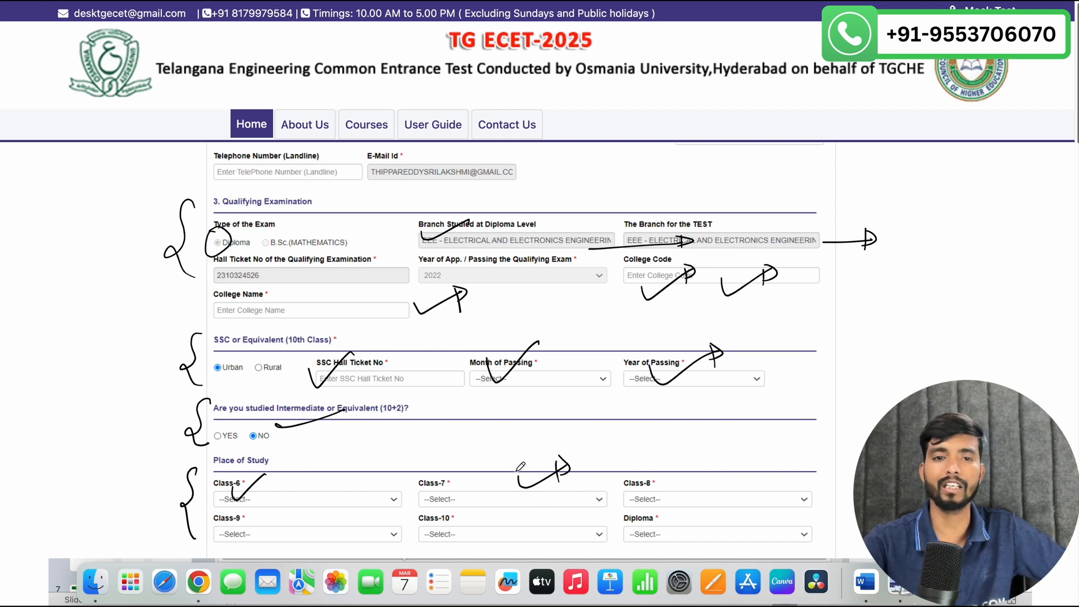
Bracket the Preference row, tick Preference 1 and Preference 2, and draw long strokes beneath Preferences 2 to 4
scroll(520, 466, down, 15)
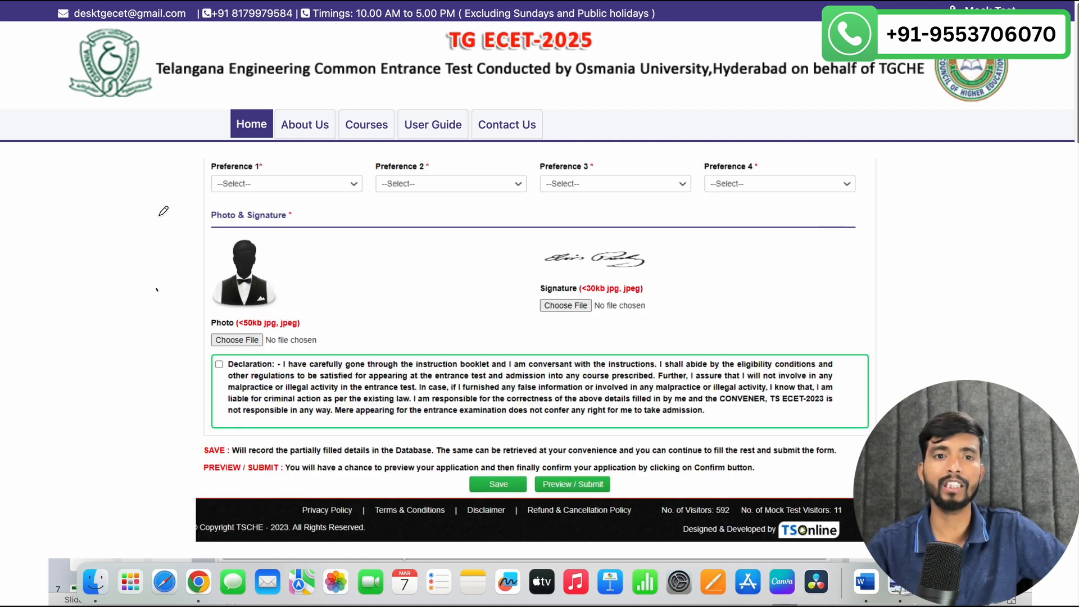
drag(162, 164, 171, 203)
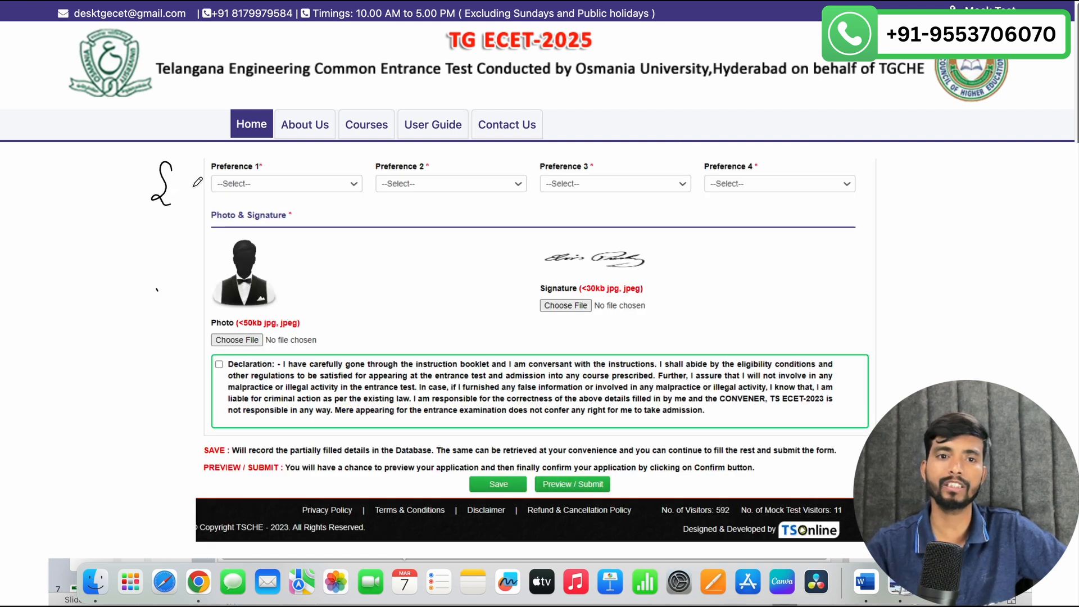
mouse_move(430, 201)
mouse_down()
mouse_move(450, 222)
mouse_move(627, 206)
mouse_move(612, 200)
mouse_move(611, 212)
mouse_up()
drag(345, 174, 367, 160)
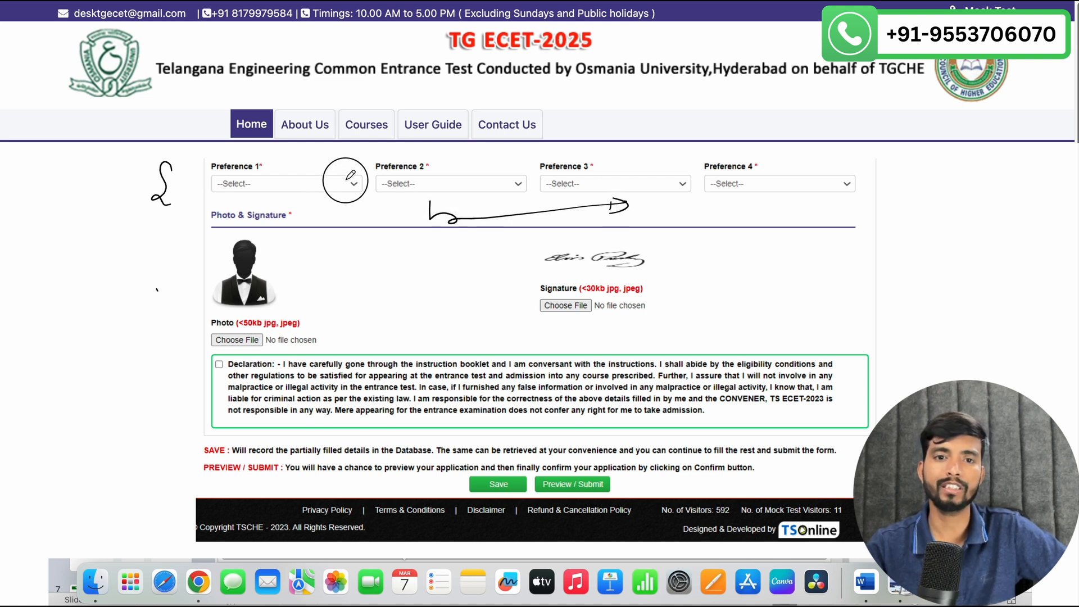
mouse_move(461, 175)
mouse_down()
mouse_move(484, 164)
mouse_move(499, 170)
mouse_move(492, 176)
mouse_up()
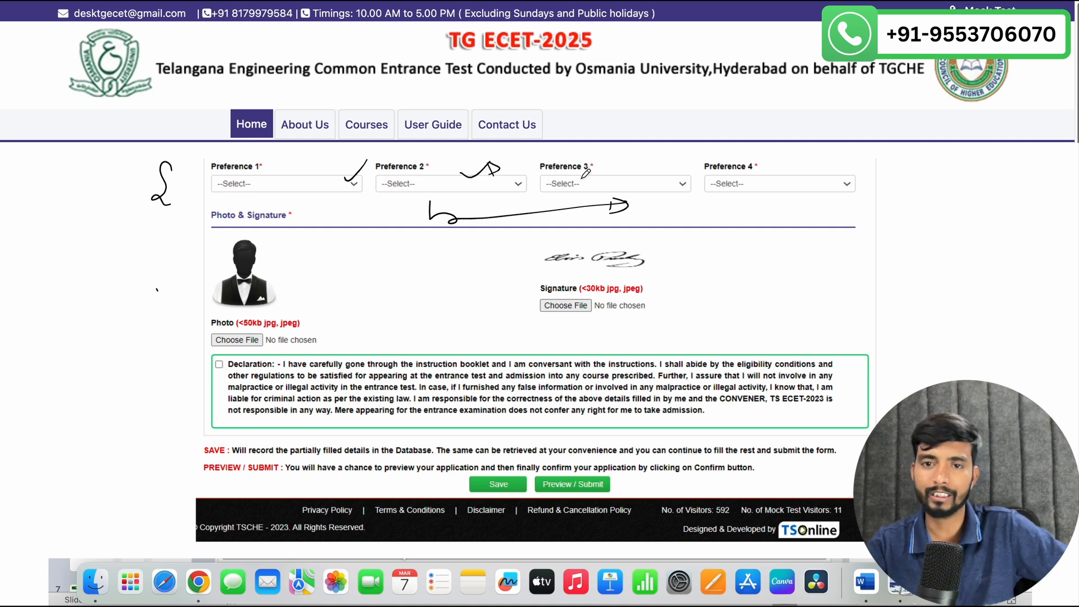
mouse_move(714, 204)
mouse_down()
mouse_move(730, 222)
mouse_move(856, 209)
mouse_up()
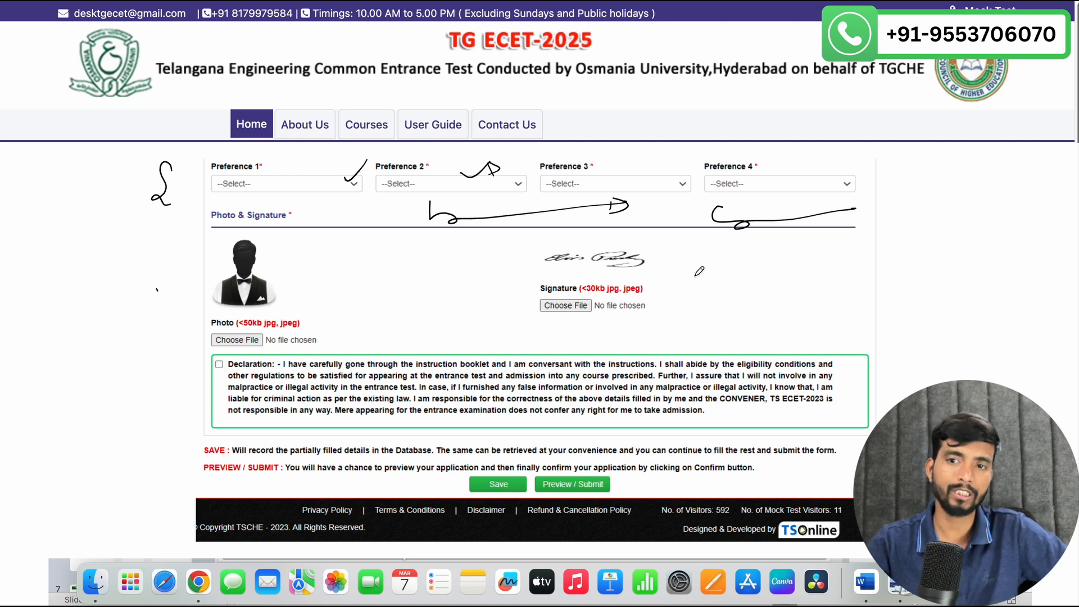
Handwrite CBT beside the Preference 4 field and draw an arrow beneath it
click(895, 210)
drag(903, 193, 903, 221)
mouse_move(908, 194)
mouse_down()
mouse_move(911, 219)
mouse_move(939, 220)
mouse_move(952, 196)
mouse_up()
drag(867, 242, 962, 239)
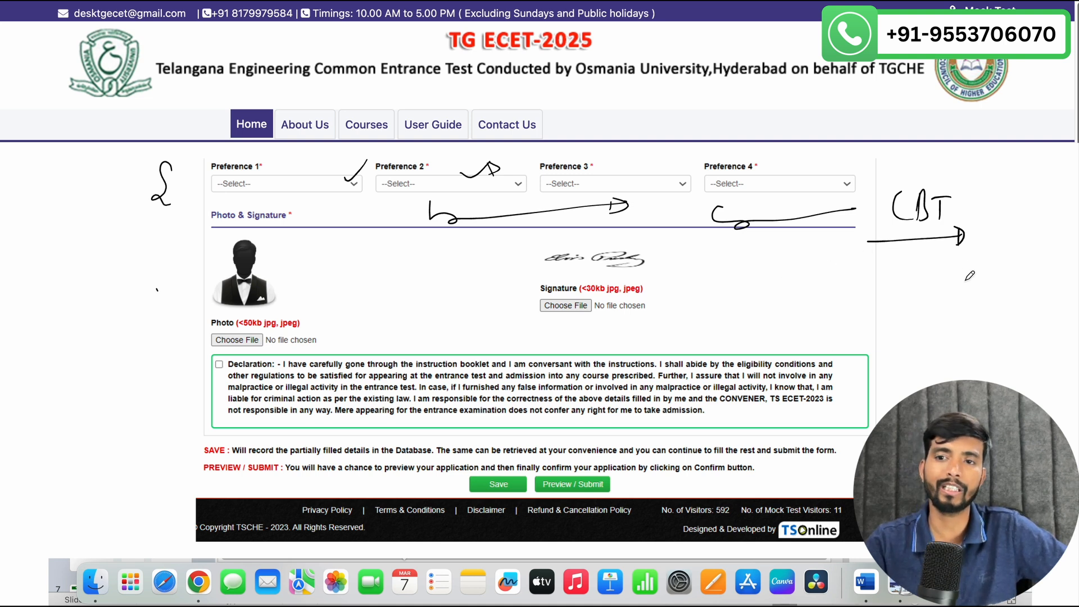
Draw a plus sign below CBT and an arrow beneath it leading to the handwritten word Test
mouse_move(911, 269)
mouse_down()
mouse_move(946, 267)
mouse_move(931, 270)
mouse_up()
drag(929, 261, 933, 286)
key(super+z)
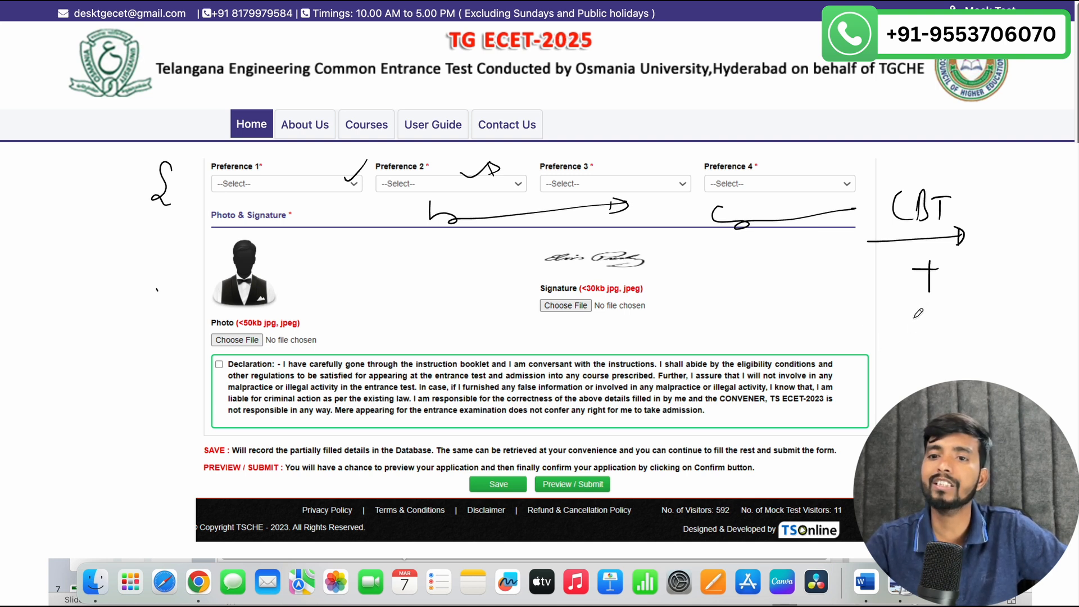
drag(892, 331, 943, 324)
drag(930, 316, 928, 339)
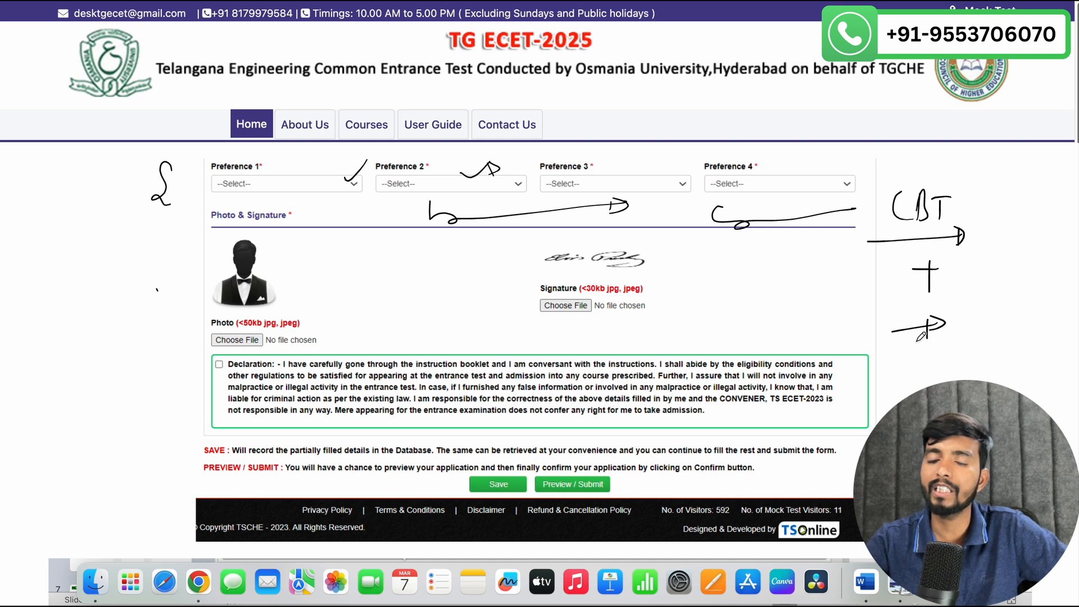
drag(974, 309, 972, 332)
mouse_move(963, 312)
mouse_down()
mouse_move(982, 309)
mouse_move(1009, 332)
mouse_up()
drag(1002, 325, 1020, 324)
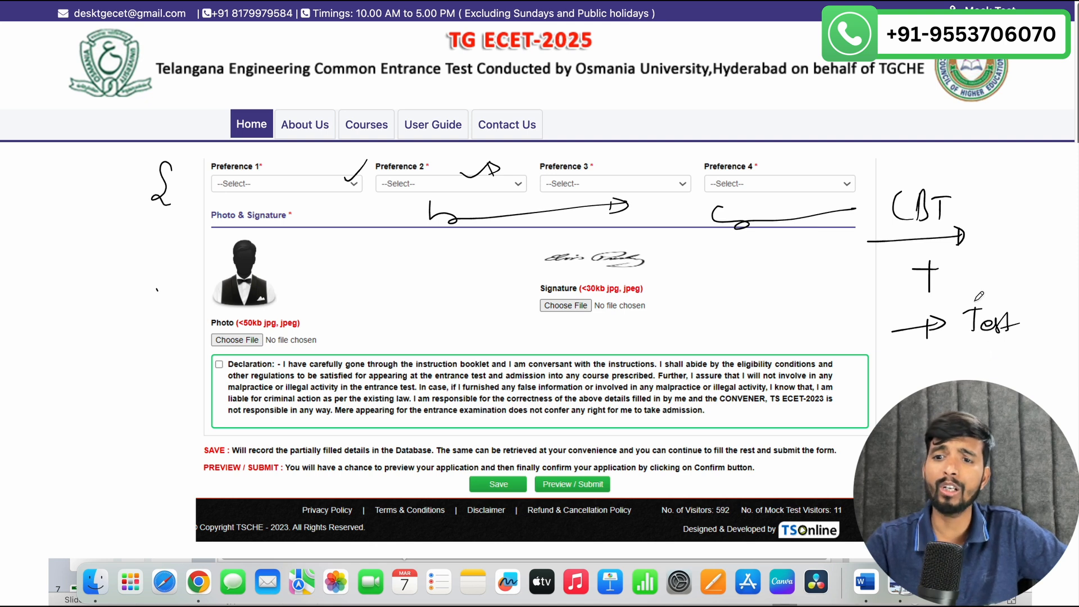
Handwrite 199 in a box above Test, and draw an arrow from CBT to a double-underlined handwritten label
drag(991, 254, 989, 281)
drag(1005, 258, 1010, 279)
drag(1028, 262, 1024, 284)
mouse_move(975, 285)
mouse_down()
mouse_move(1036, 291)
mouse_move(1005, 239)
mouse_move(976, 286)
mouse_up()
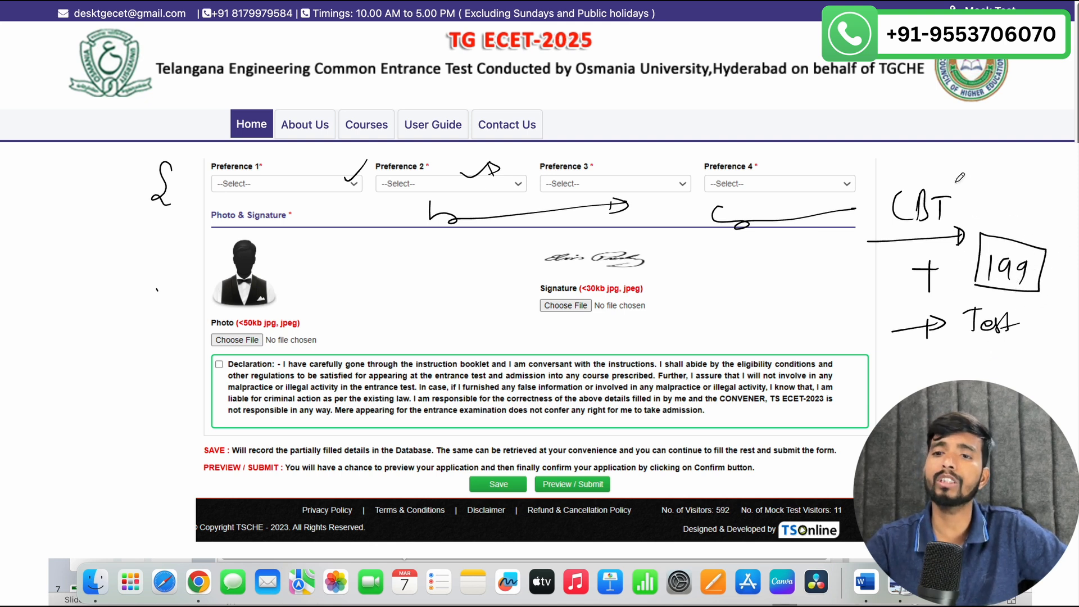
mouse_move(941, 177)
mouse_down()
mouse_move(977, 185)
mouse_move(970, 191)
mouse_move(1002, 216)
mouse_move(1028, 211)
mouse_move(1024, 227)
mouse_up()
drag(977, 231, 1025, 231)
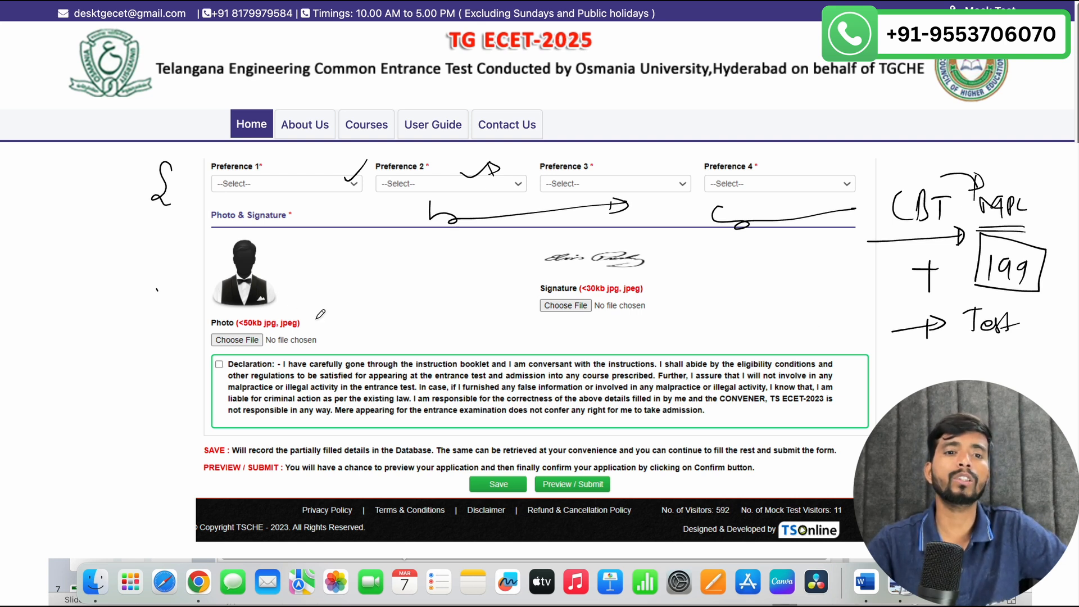
Draw tick-shaped arrows beside the Photo and Signature uploads, and tick the Declaration checkbox and the Save button
mouse_move(318, 313)
mouse_down()
mouse_move(366, 289)
mouse_move(361, 306)
mouse_up()
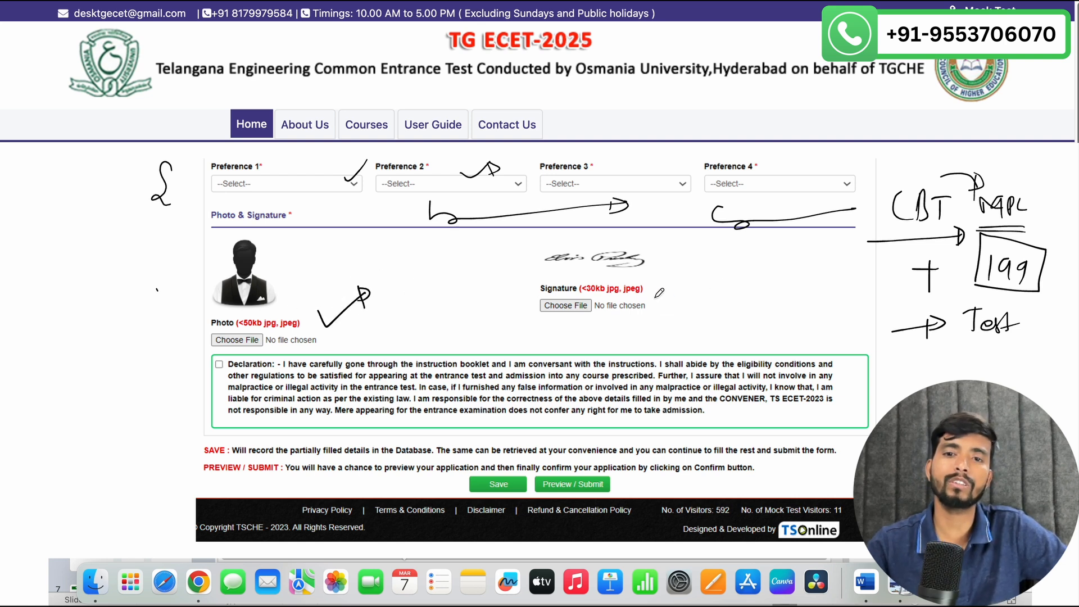
drag(662, 289, 702, 281)
mouse_move(701, 281)
mouse_down()
mouse_move(706, 274)
mouse_move(700, 290)
mouse_up()
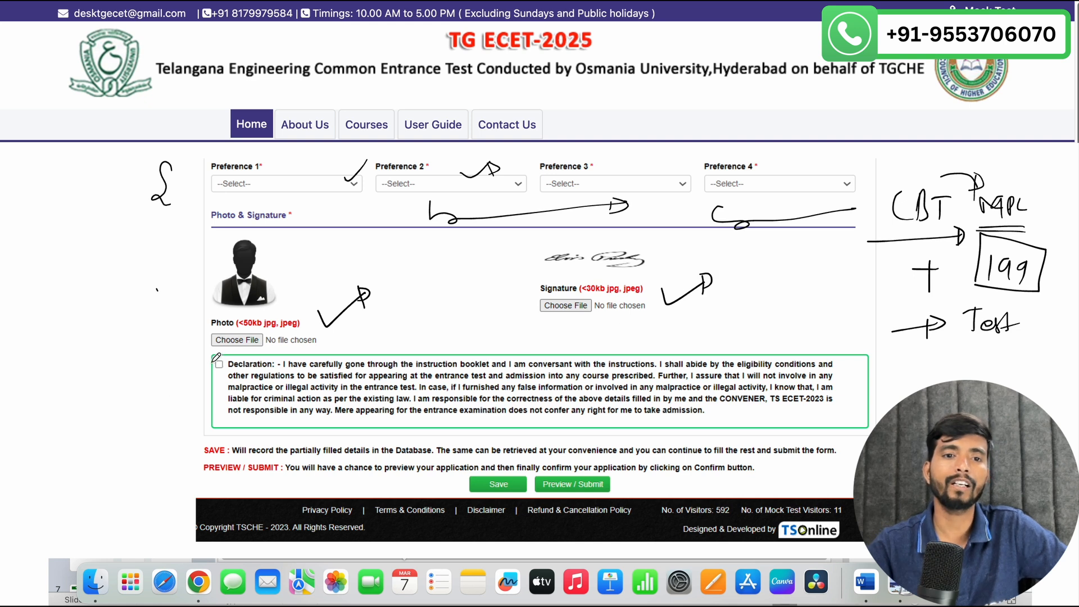
drag(214, 360, 240, 347)
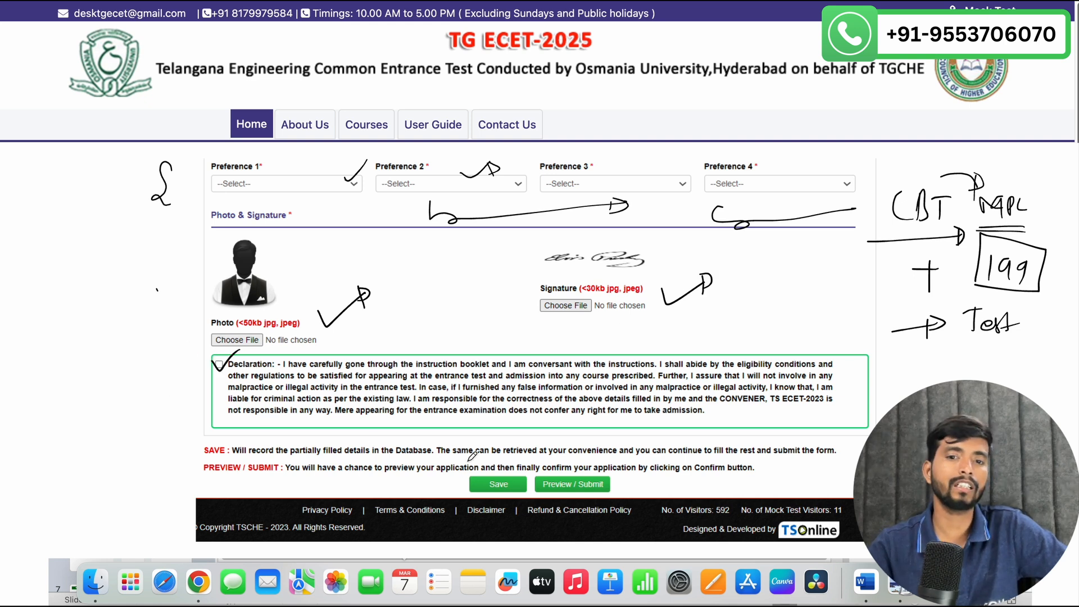
drag(471, 480, 507, 450)
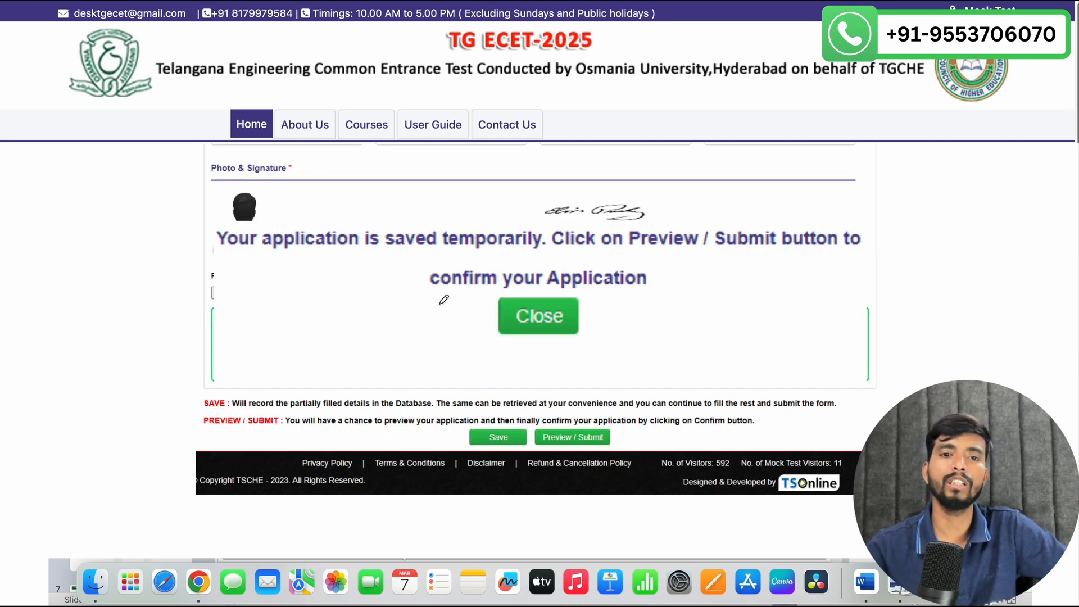
Draw an arrow under "saved temporarily" in the application message and a tick at its Close button
mouse_move(410, 248)
mouse_down()
mouse_move(486, 241)
mouse_move(475, 272)
mouse_up()
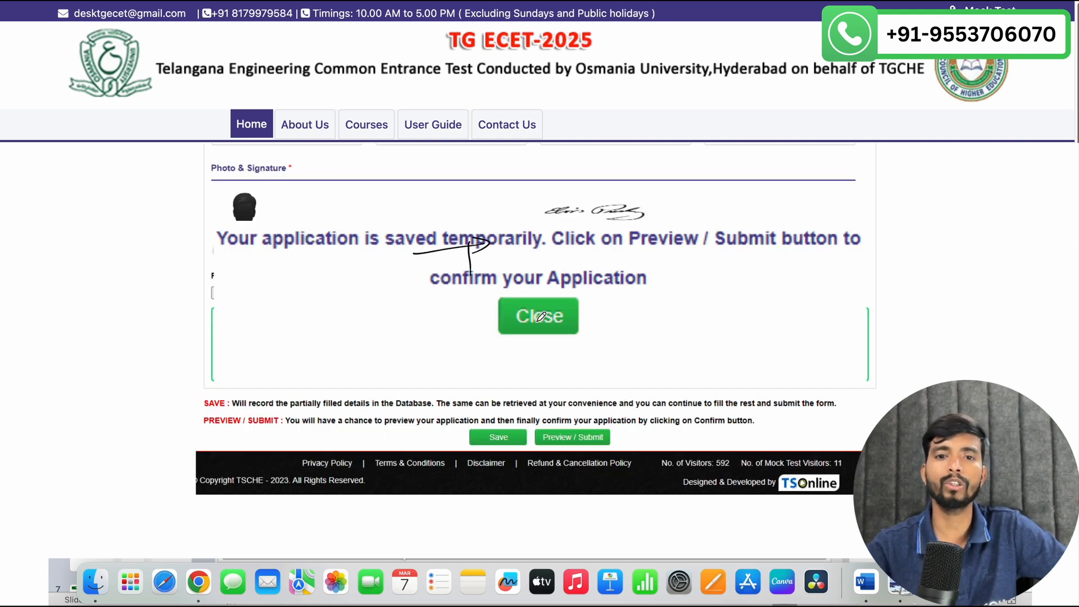
drag(541, 317, 582, 279)
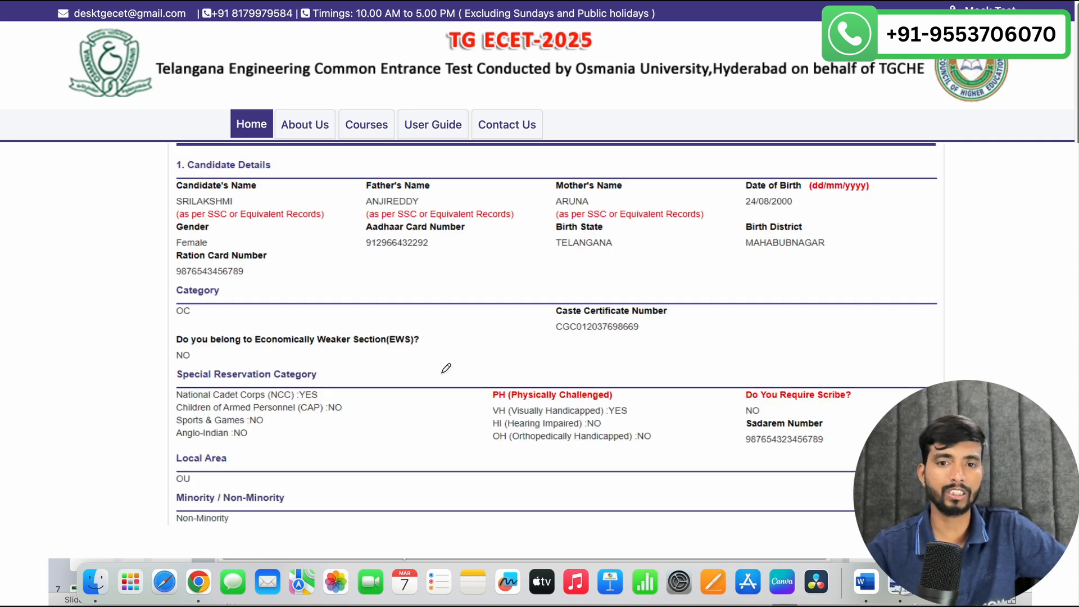
Draw a mark on the candidate details preview and mark its Modify and Confirm / Freeze buttons
mouse_move(447, 368)
mouse_down()
mouse_move(500, 329)
mouse_move(501, 363)
mouse_up()
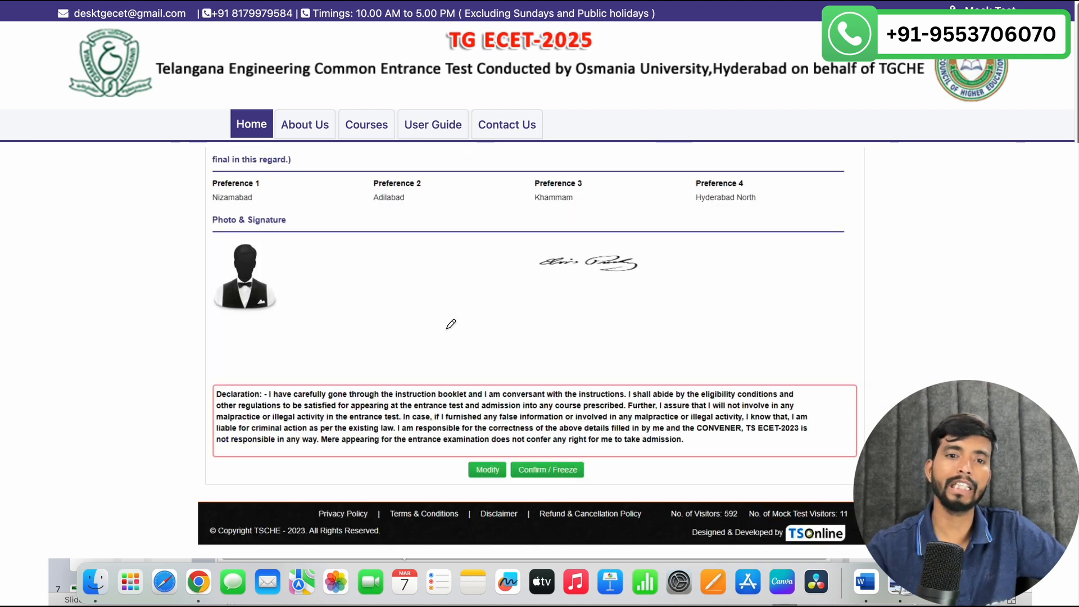
mouse_move(475, 450)
mouse_down()
mouse_move(457, 489)
mouse_move(517, 447)
mouse_move(452, 437)
mouse_up()
mouse_move(610, 449)
mouse_down()
mouse_move(624, 464)
mouse_move(666, 425)
mouse_up()
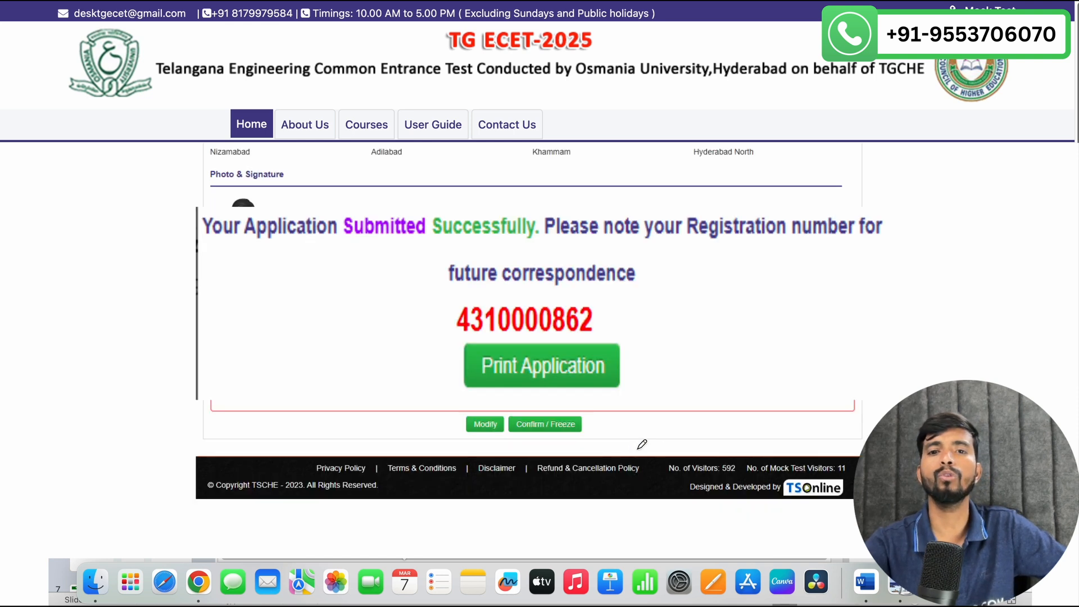
Draw an arrow toward the registration number in the submission message and add marks beside Print Application
mouse_move(363, 317)
mouse_down()
mouse_move(430, 286)
mouse_move(432, 306)
mouse_up()
drag(637, 354, 640, 372)
mouse_move(667, 335)
mouse_down()
mouse_move(669, 354)
mouse_move(696, 339)
mouse_move(691, 349)
mouse_up()
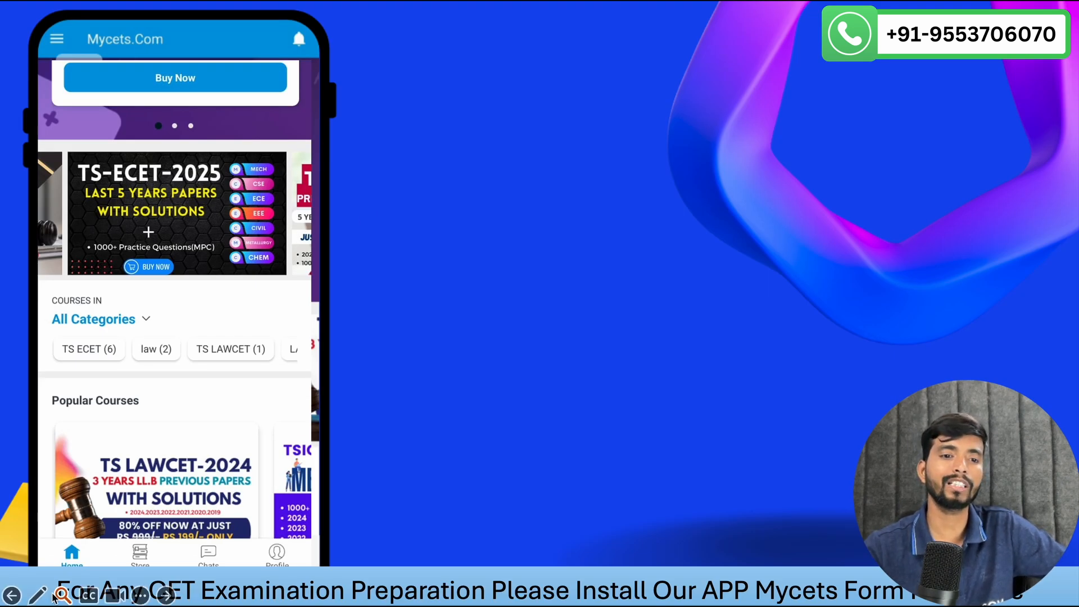
Activate the Pen on the Mycets app slide and draw an arrow outward from the TS-ECET-2025 papers banner
click(37, 595)
click(29, 555)
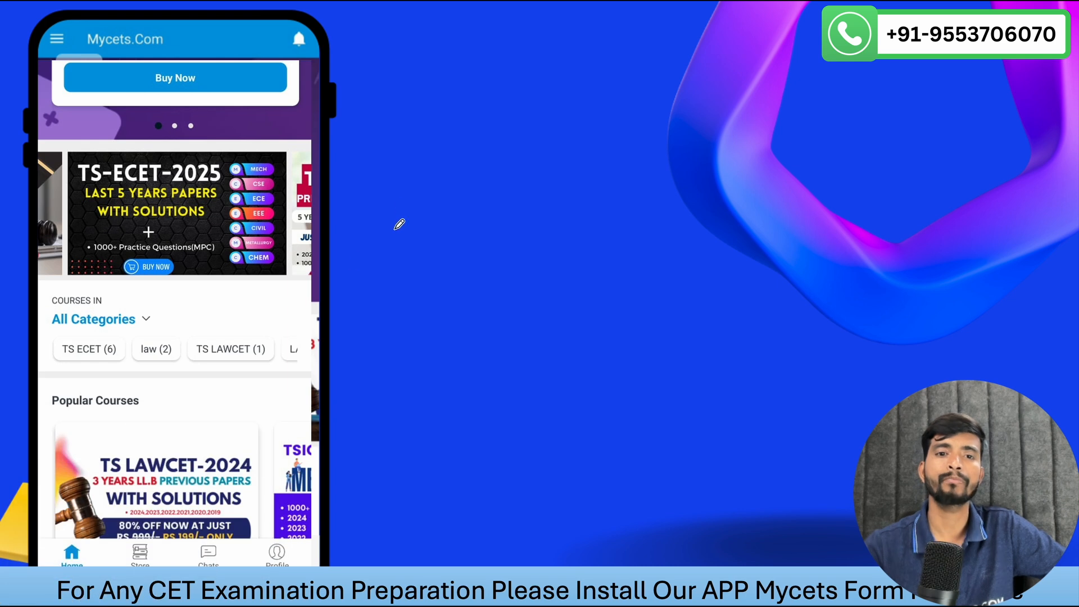
mouse_move(335, 225)
mouse_down()
mouse_move(402, 185)
mouse_move(402, 206)
mouse_up()
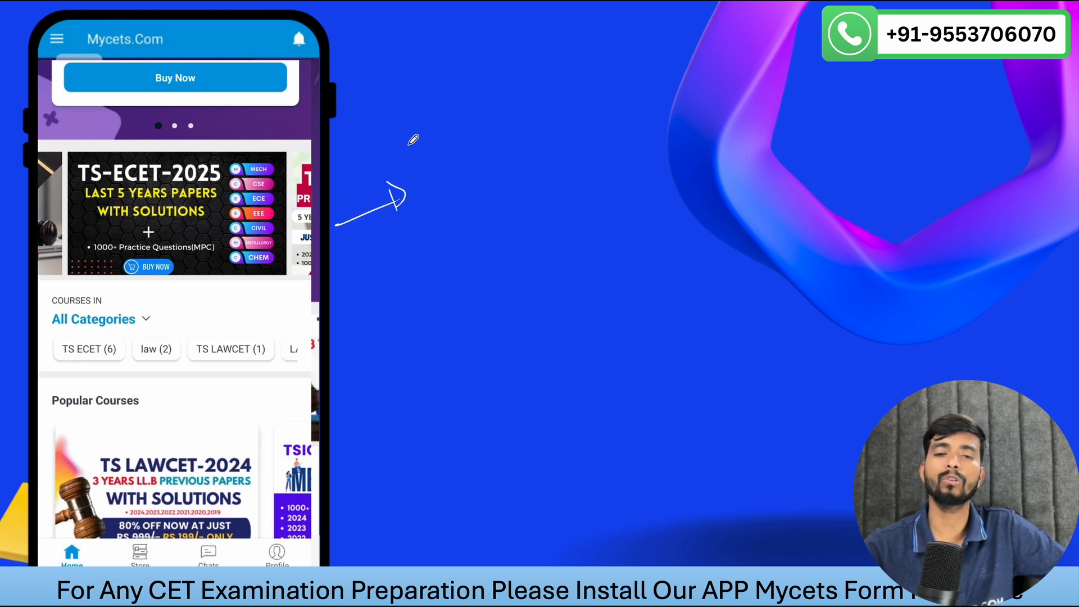